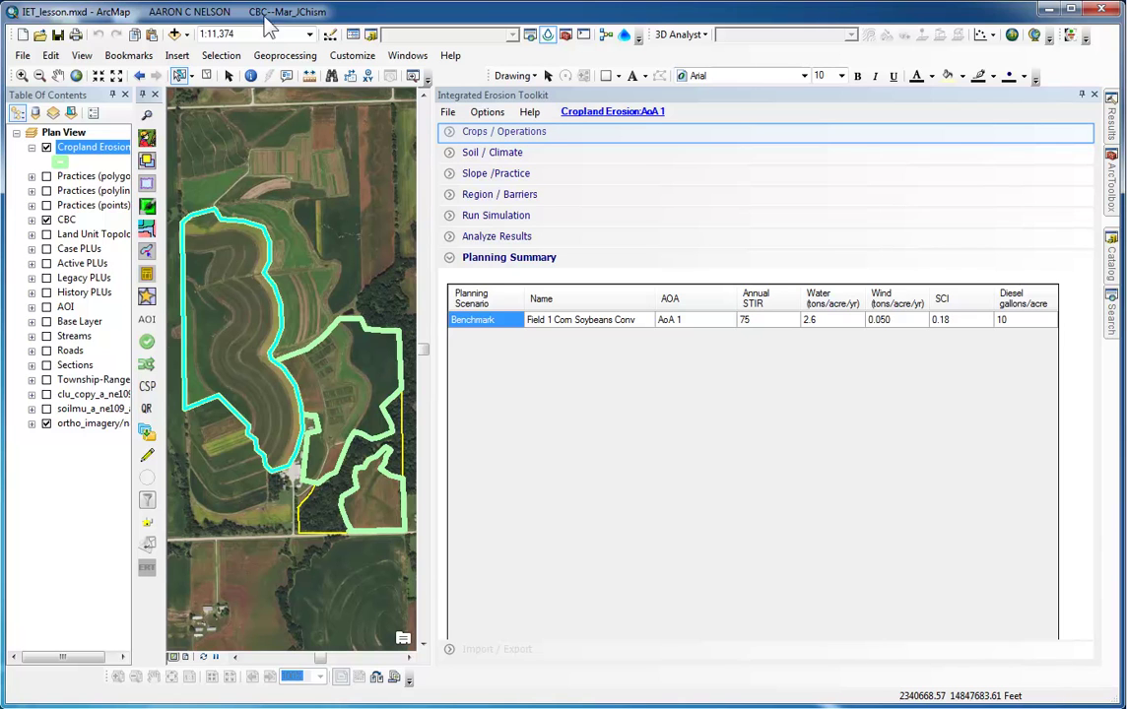
# Delete the Corn Soybeans Conv management from the field's Management Segments table.
pyautogui.click(450, 132)
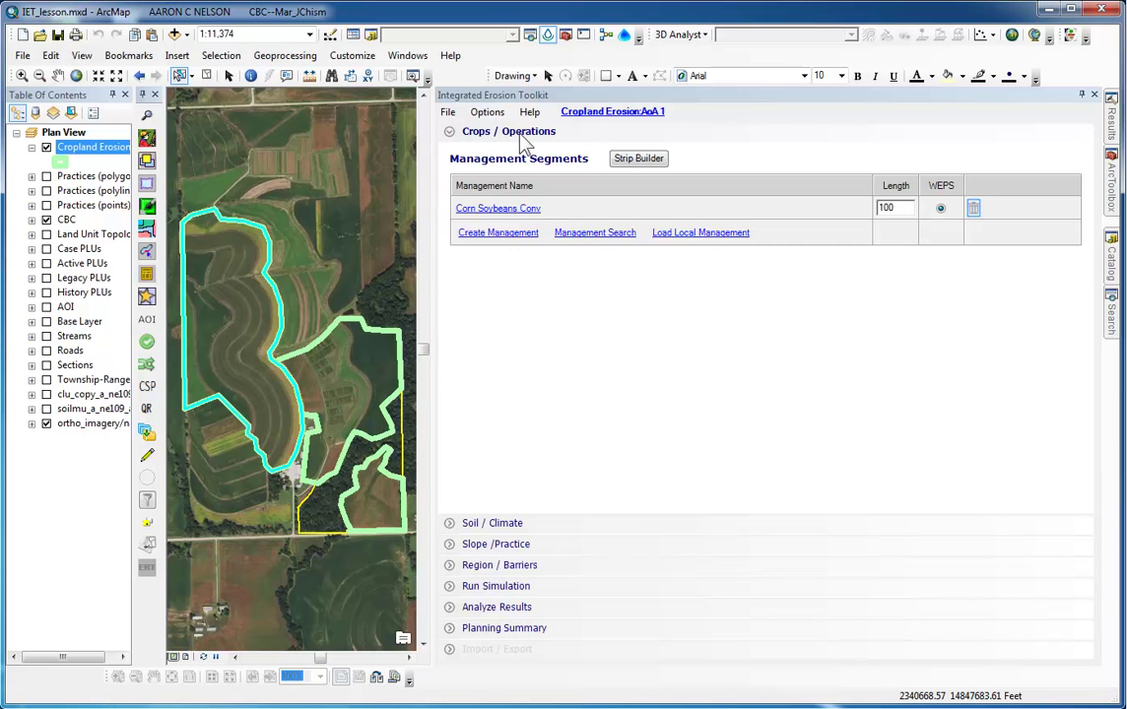
pyautogui.click(973, 210)
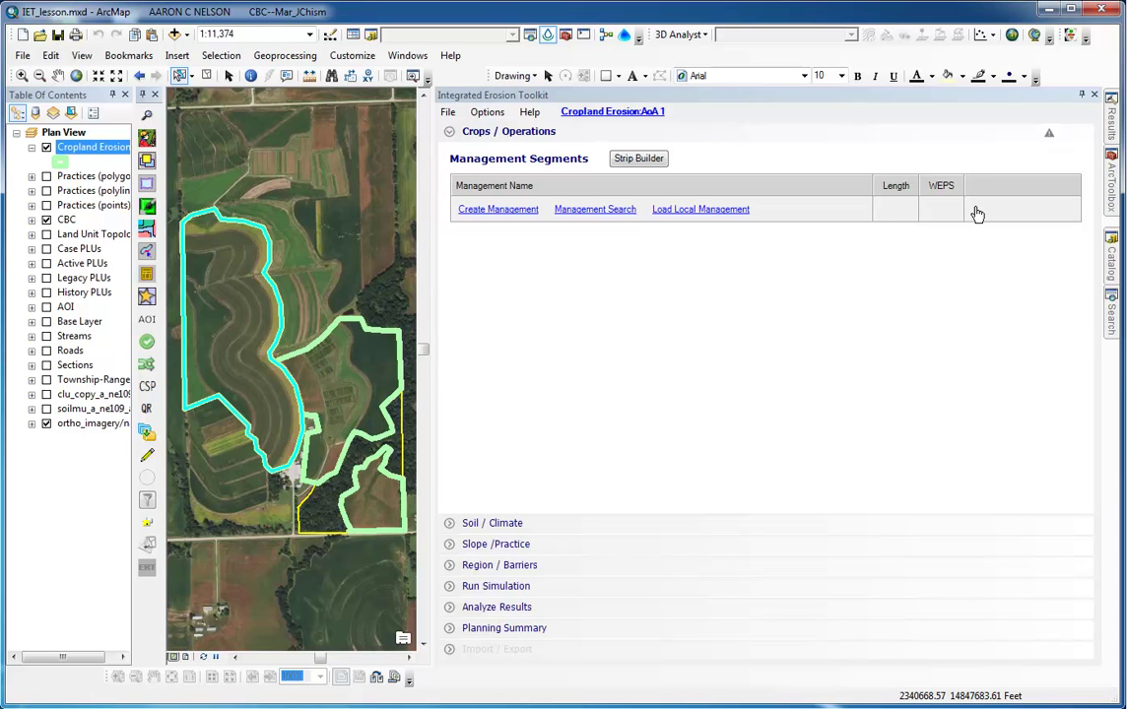
# Create a new default management and change one operation row's date to May 1, 2017.
pyautogui.press('Tab')
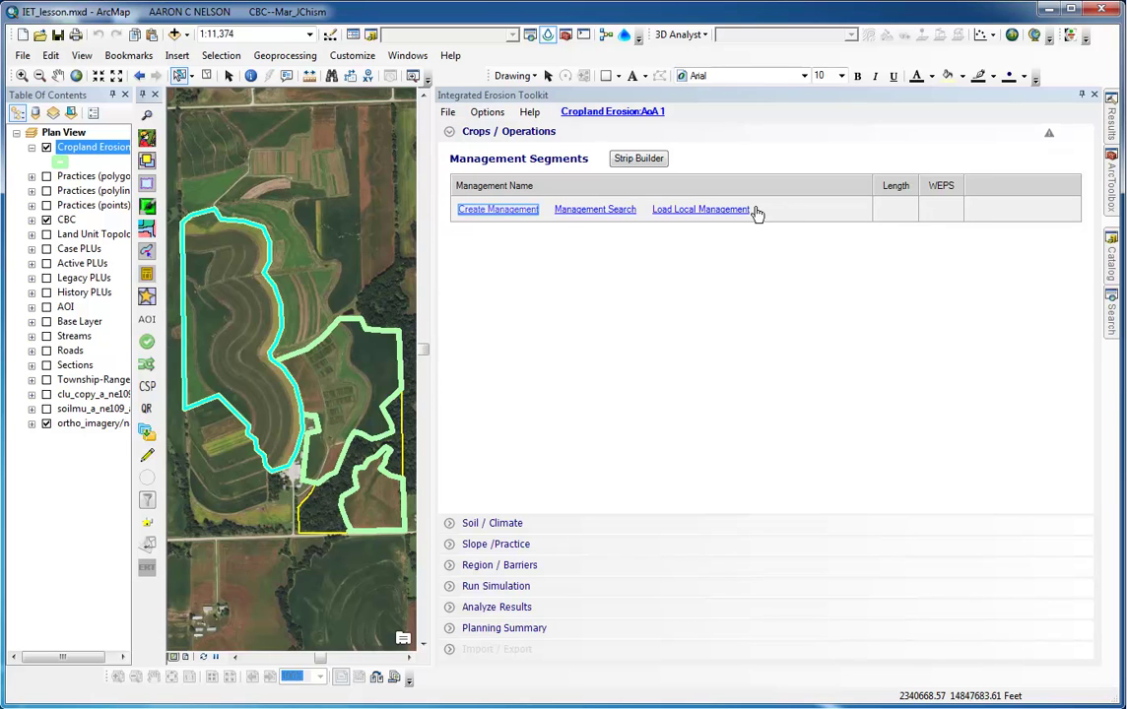
pyautogui.click(500, 212)
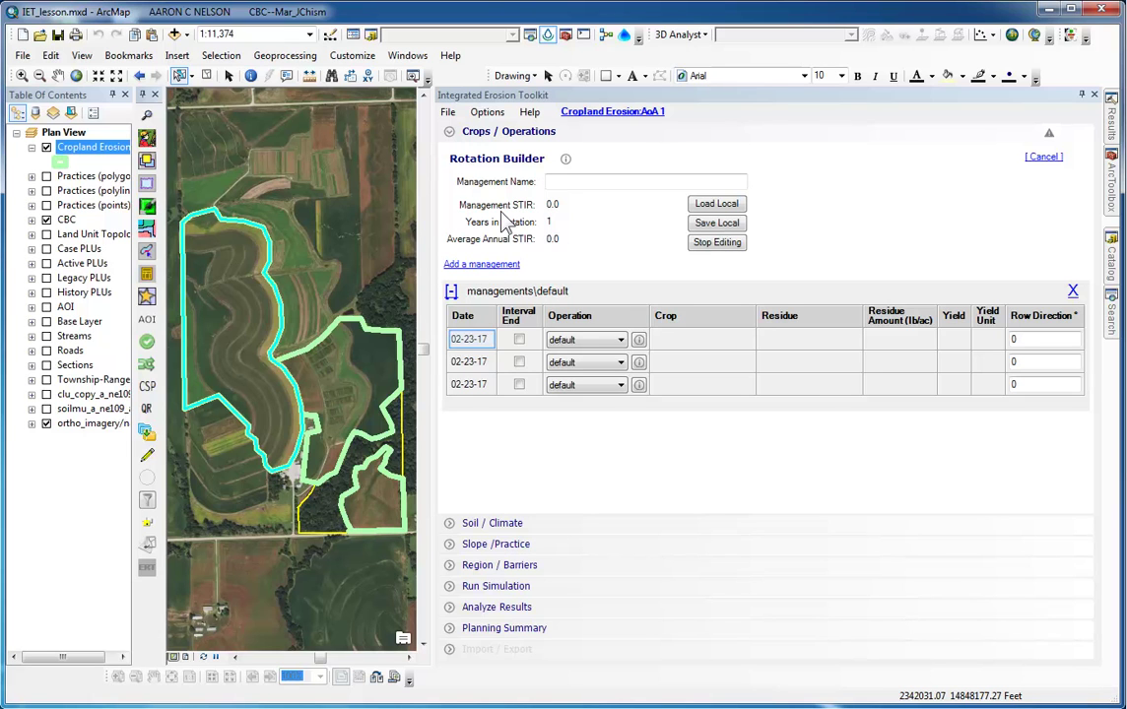
pyautogui.click(482, 340)
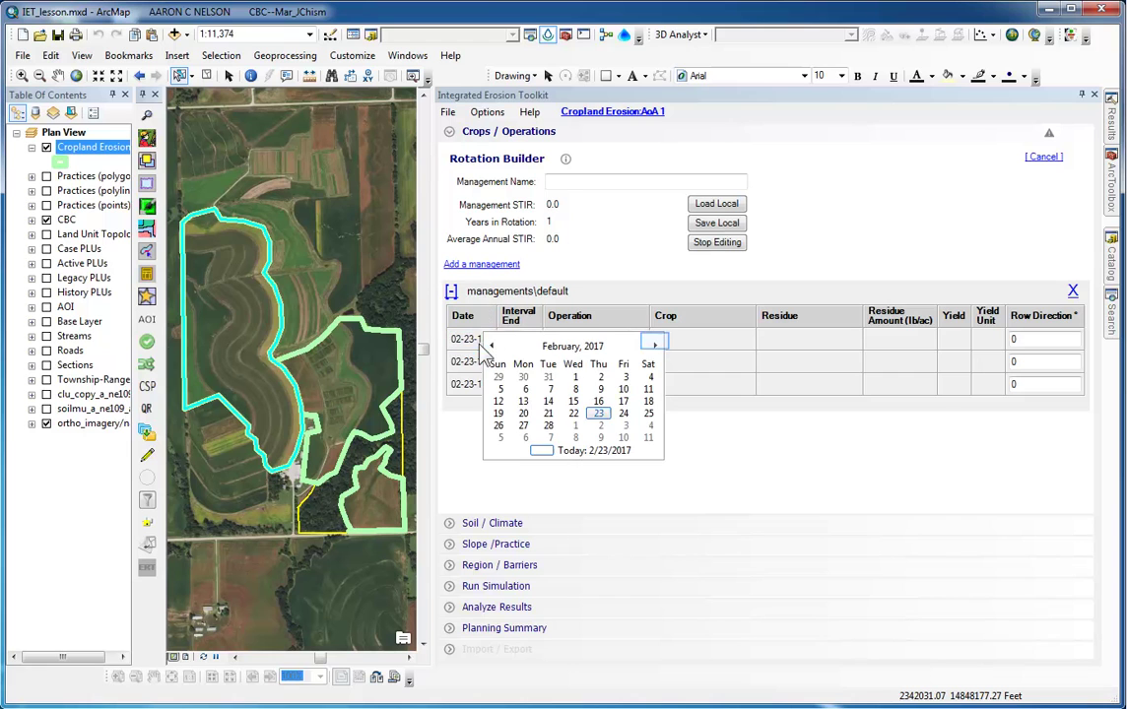
pyautogui.click(656, 345)
pyautogui.click(656, 345)
pyautogui.click(656, 345)
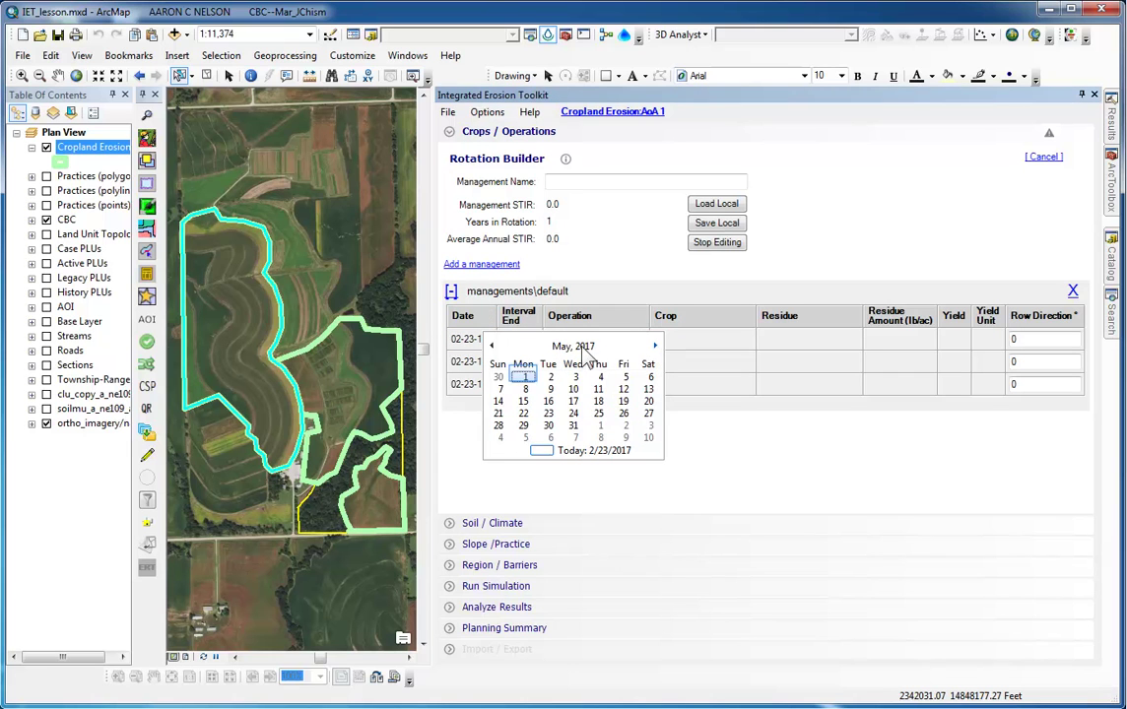
pyautogui.click(523, 377)
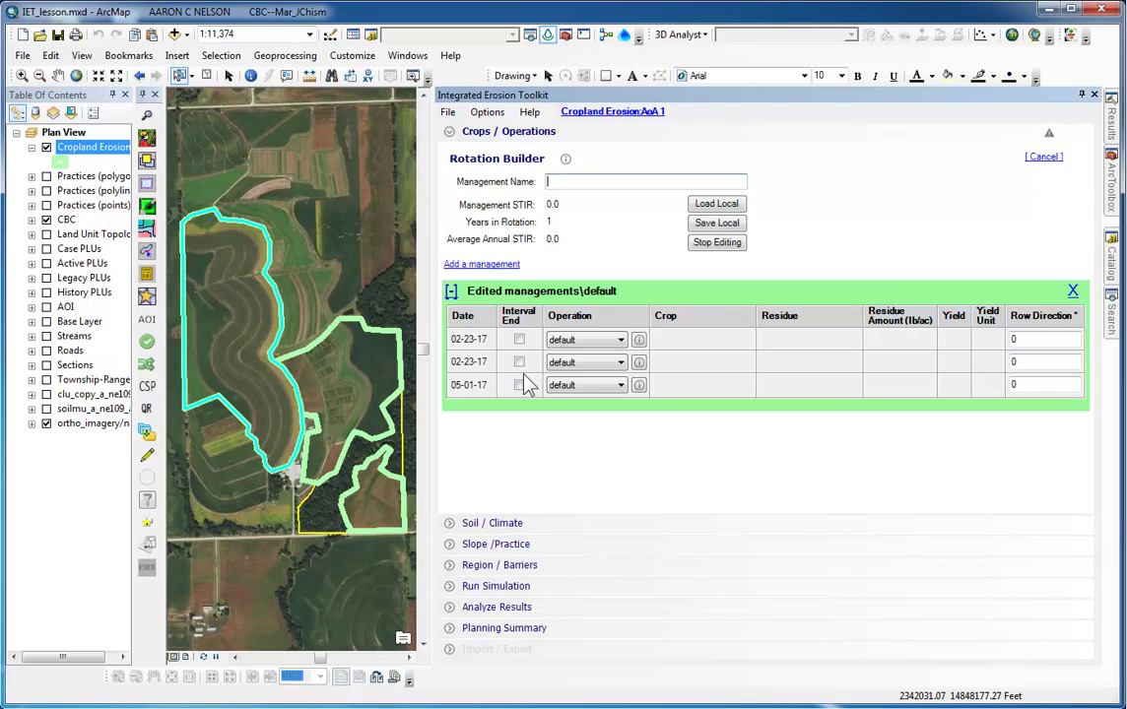
# Set the 05-01-17 row's operation to 'Sprayer, kill crop'.
pyautogui.click(620, 386)
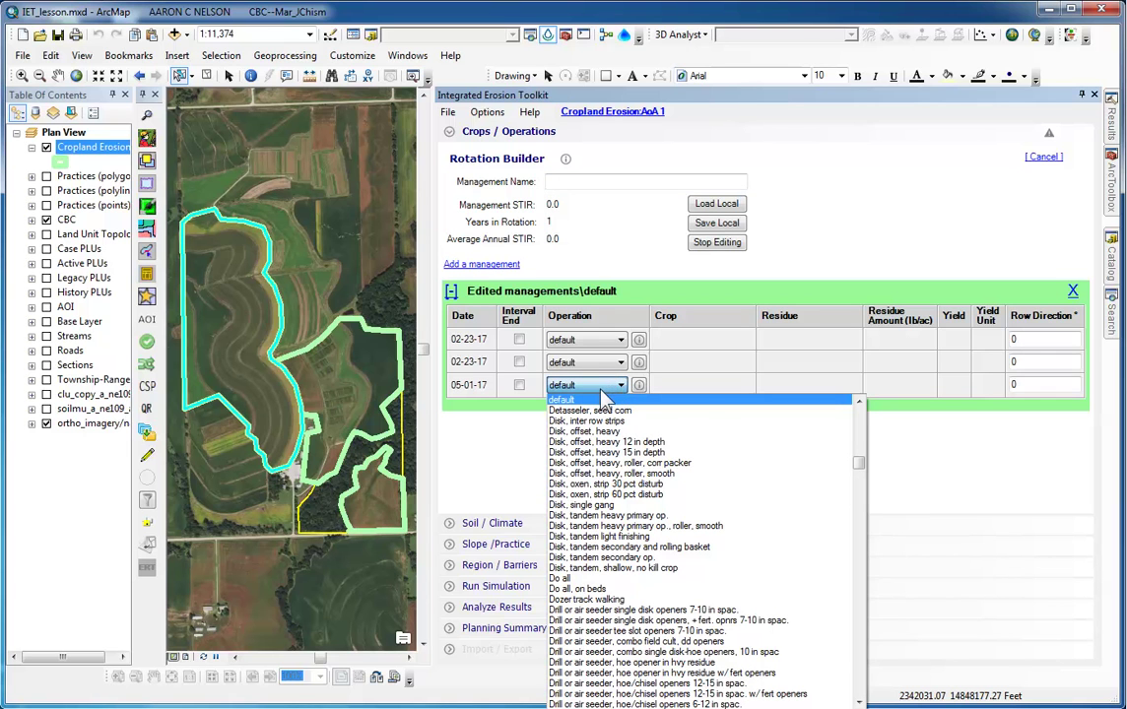
pyautogui.press('s')
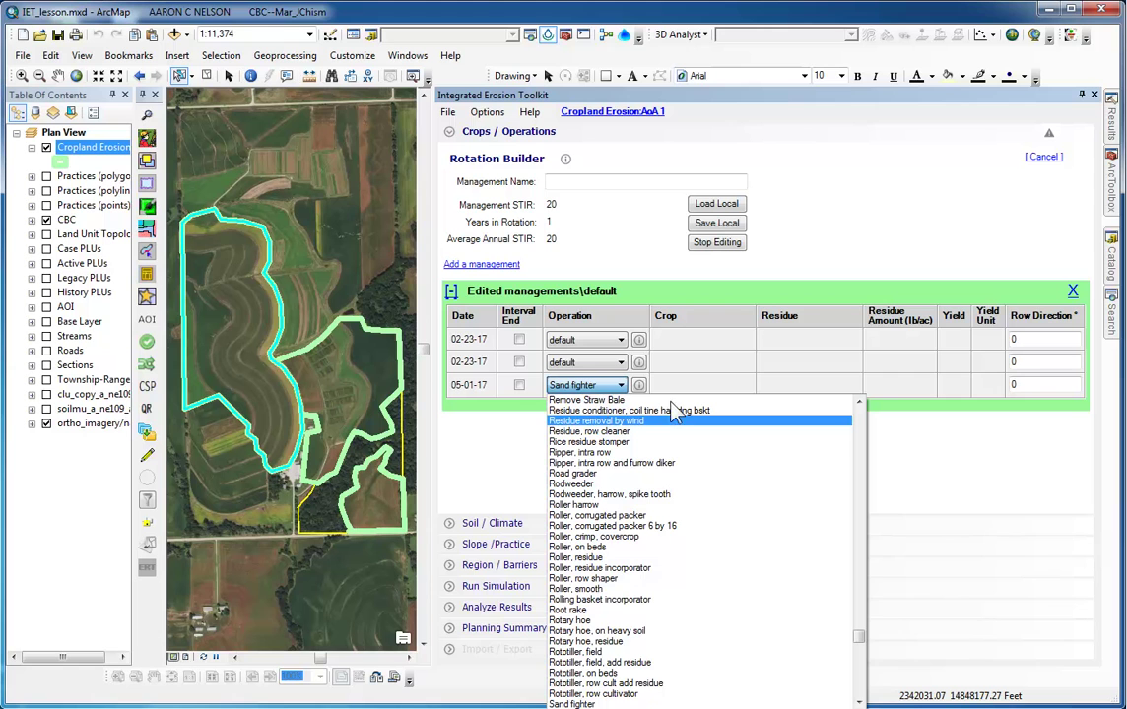
pyautogui.scroll(-15, 685, 433)
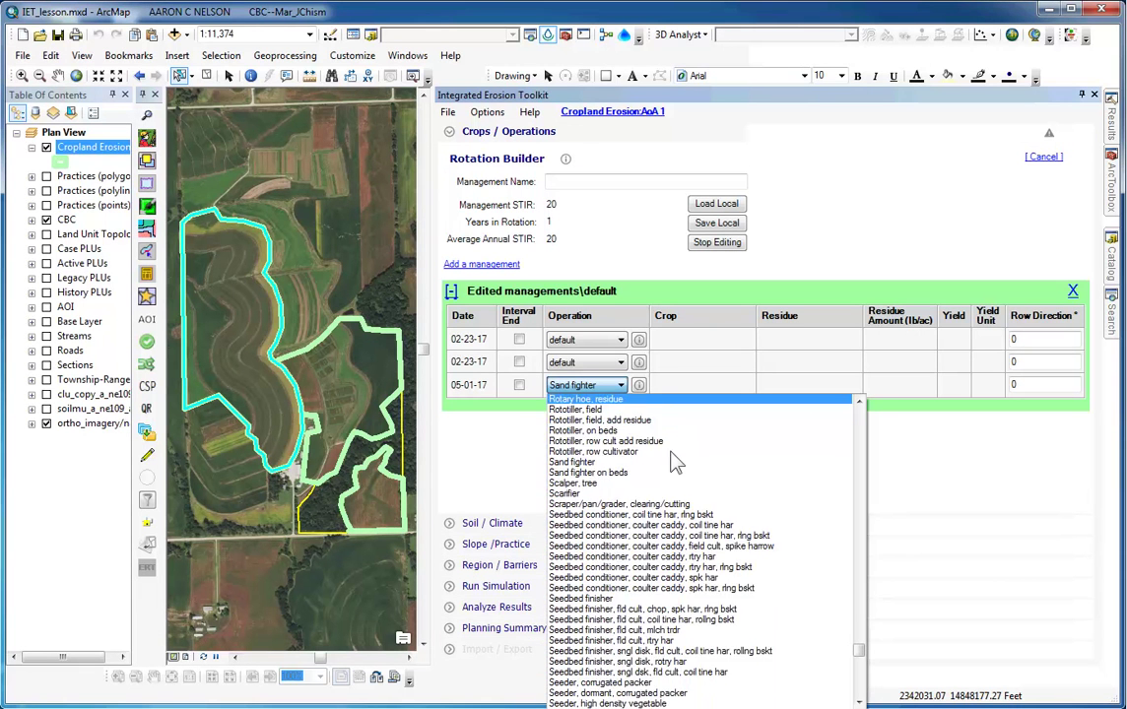
pyautogui.scroll(-5, 675, 461)
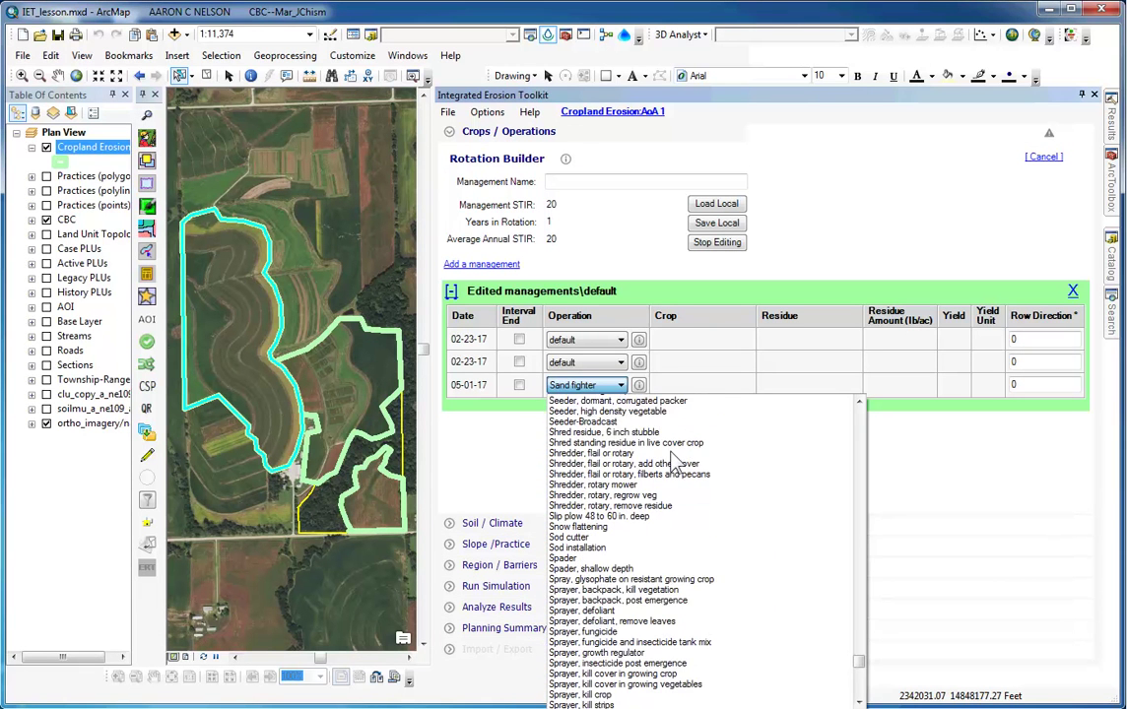
pyautogui.scroll(-1, 675, 463)
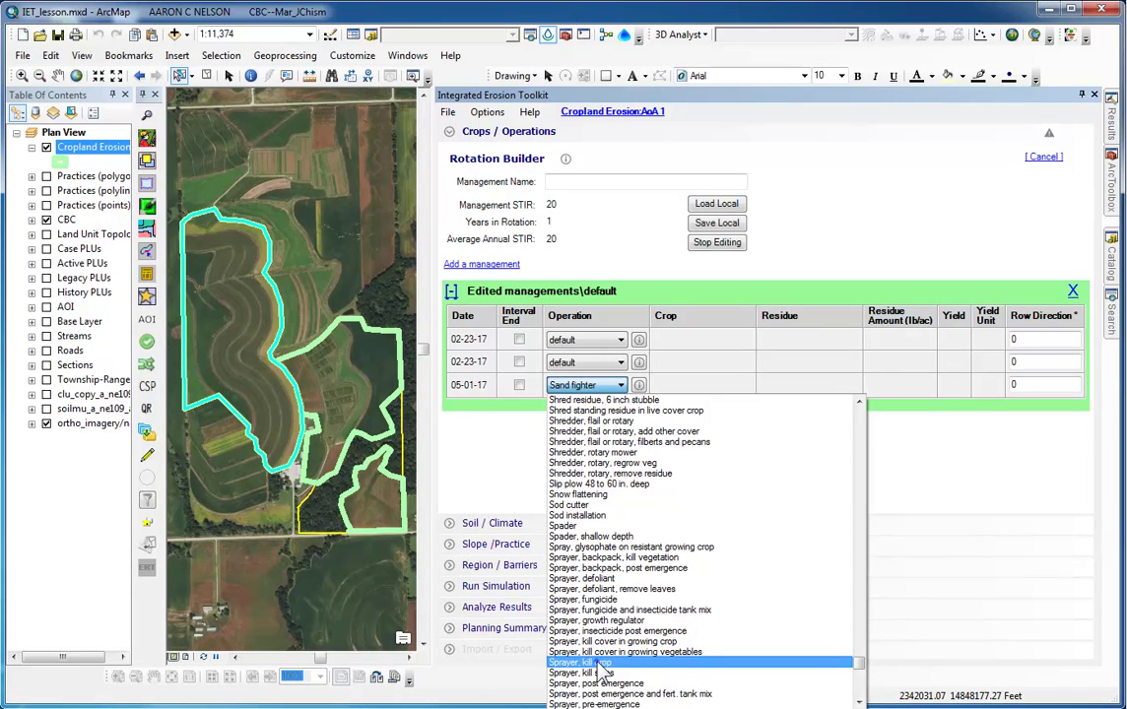
pyautogui.click(599, 665)
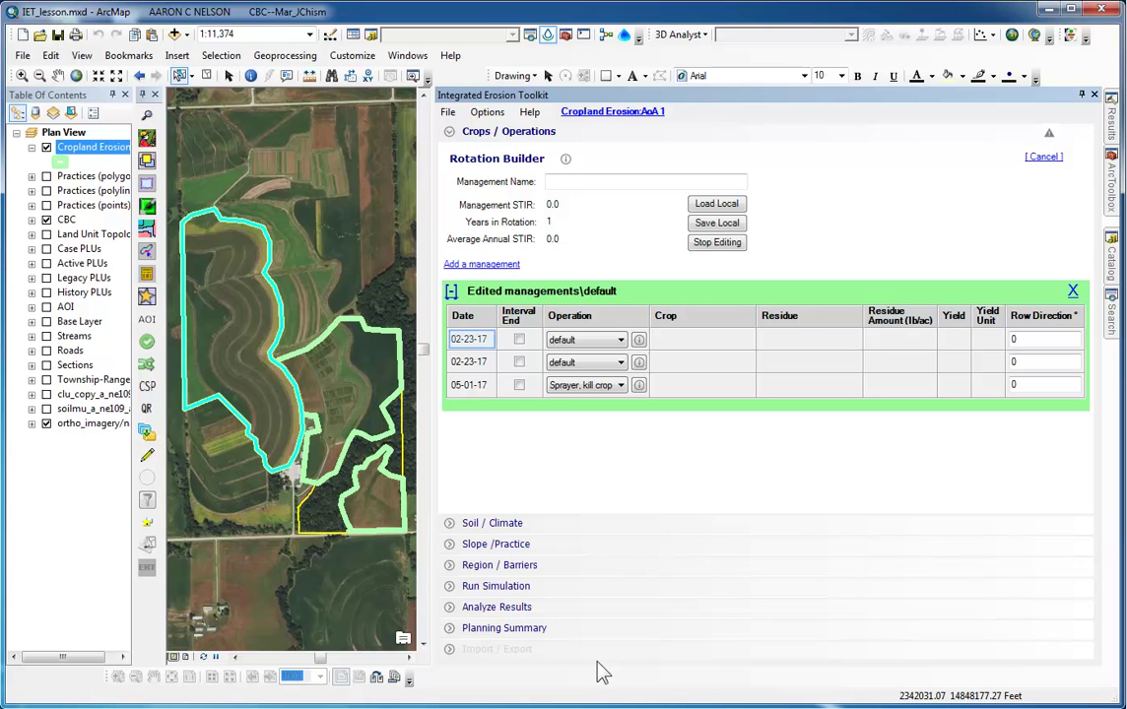
# Change the first operation row's date to May 15, 2017.
pyautogui.click(475, 338)
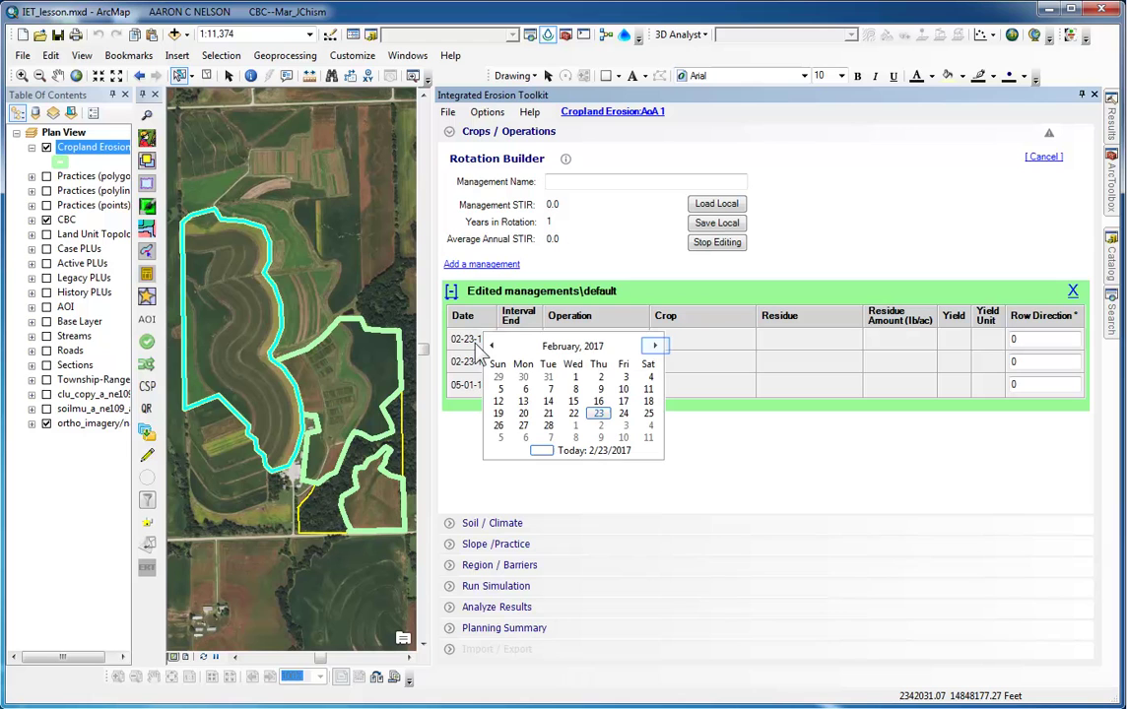
pyautogui.click(655, 347)
pyautogui.click(655, 347)
pyautogui.click(655, 347)
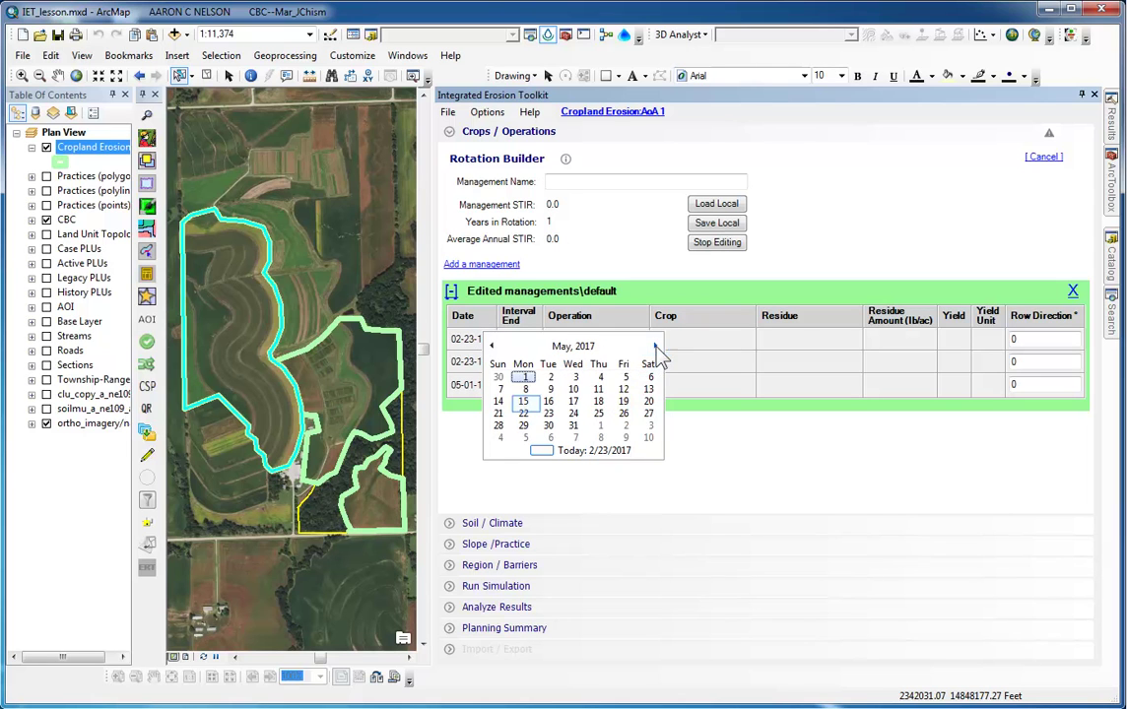
pyautogui.click(523, 401)
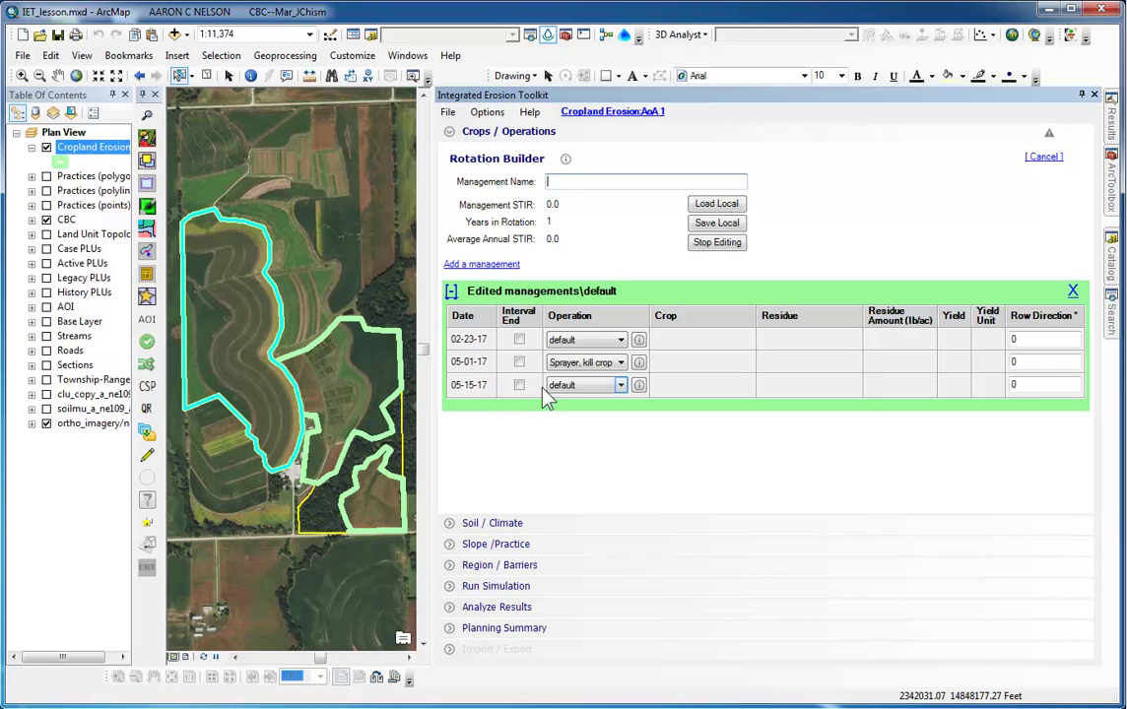
# Make the 05-15-17 row a 'Drill or air seeder' operation, raising STIR to 2.4.
pyautogui.click(621, 386)
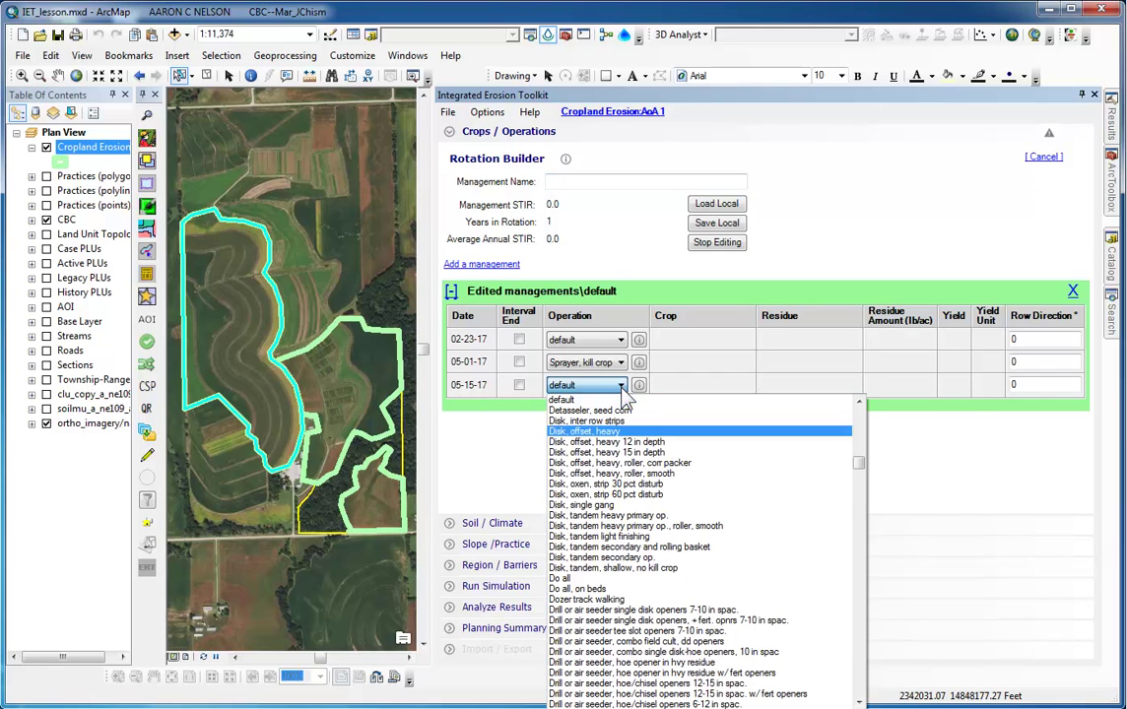
pyautogui.scroll(-4, 625, 438)
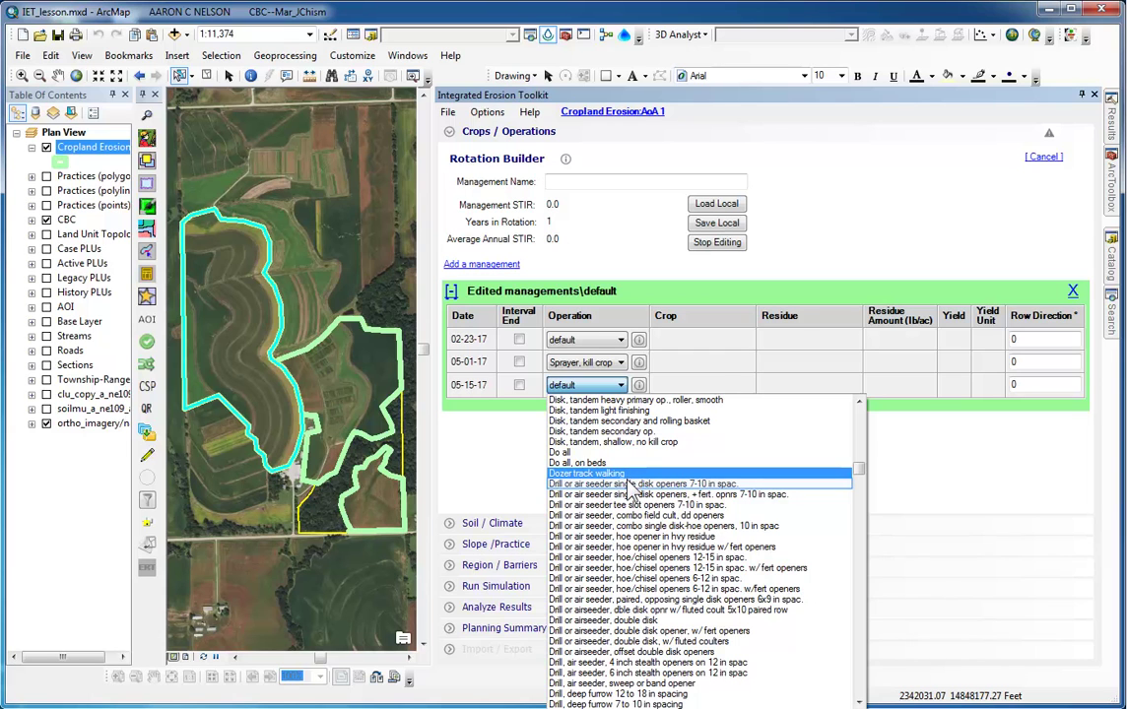
pyautogui.click(628, 483)
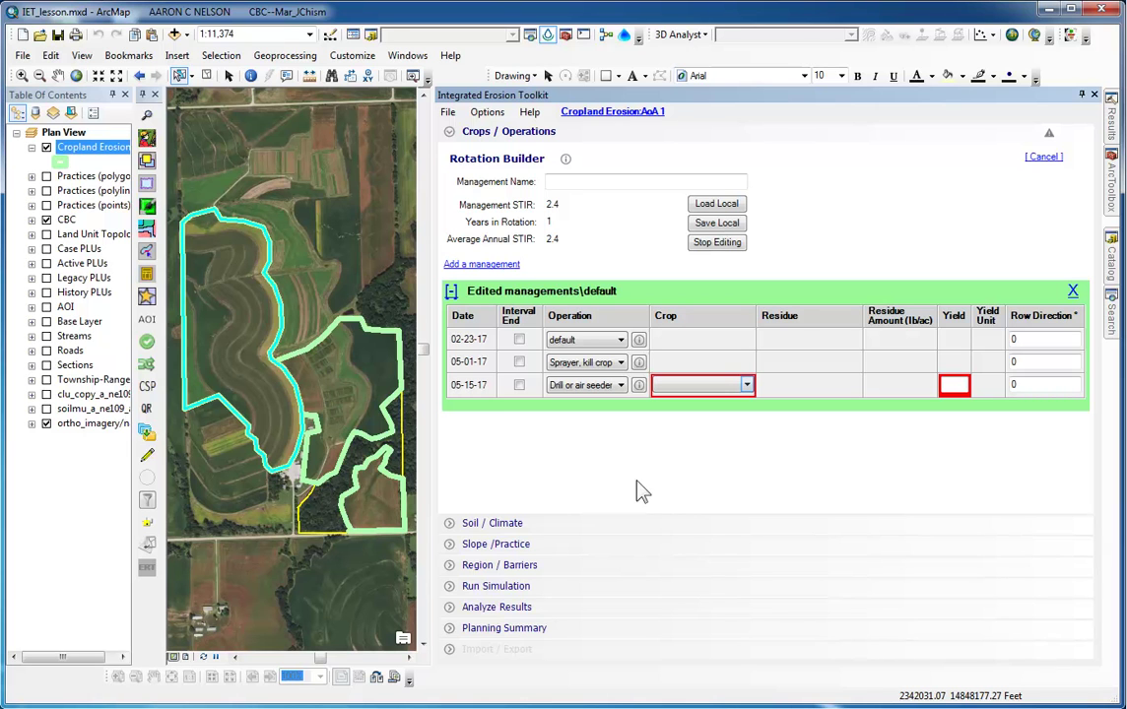
# Plant Soybean, group II, III on the 05-15-17 row with a 40 bu. yield.
pyautogui.click(748, 386)
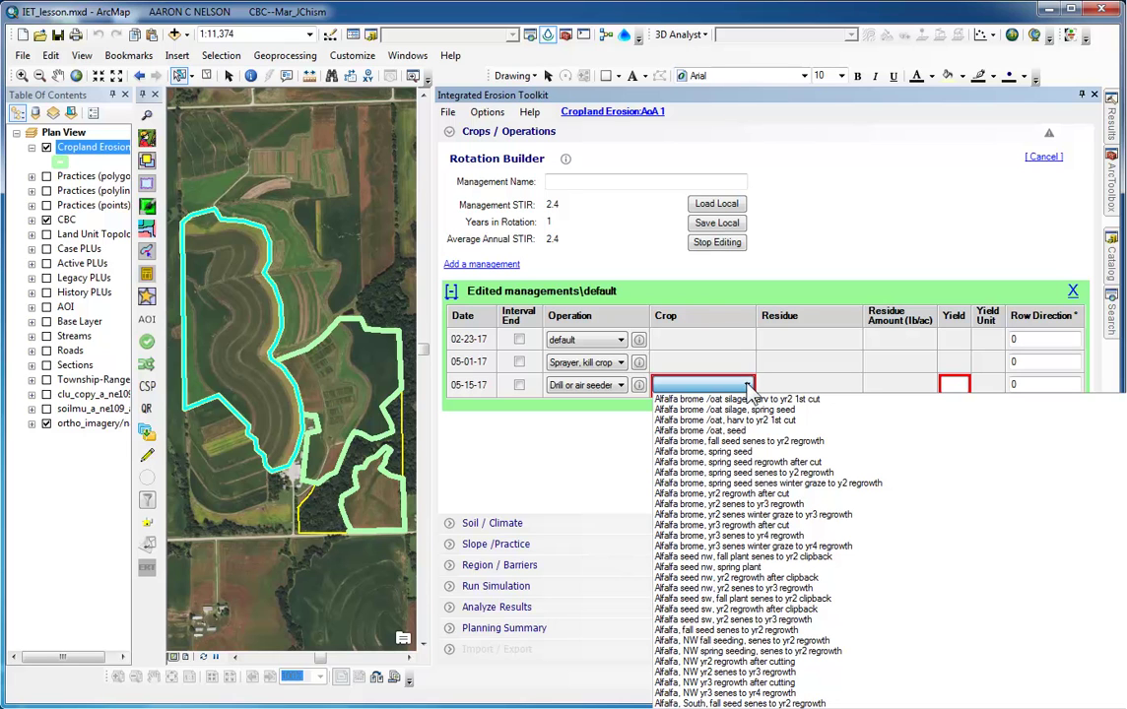
pyautogui.press('s')
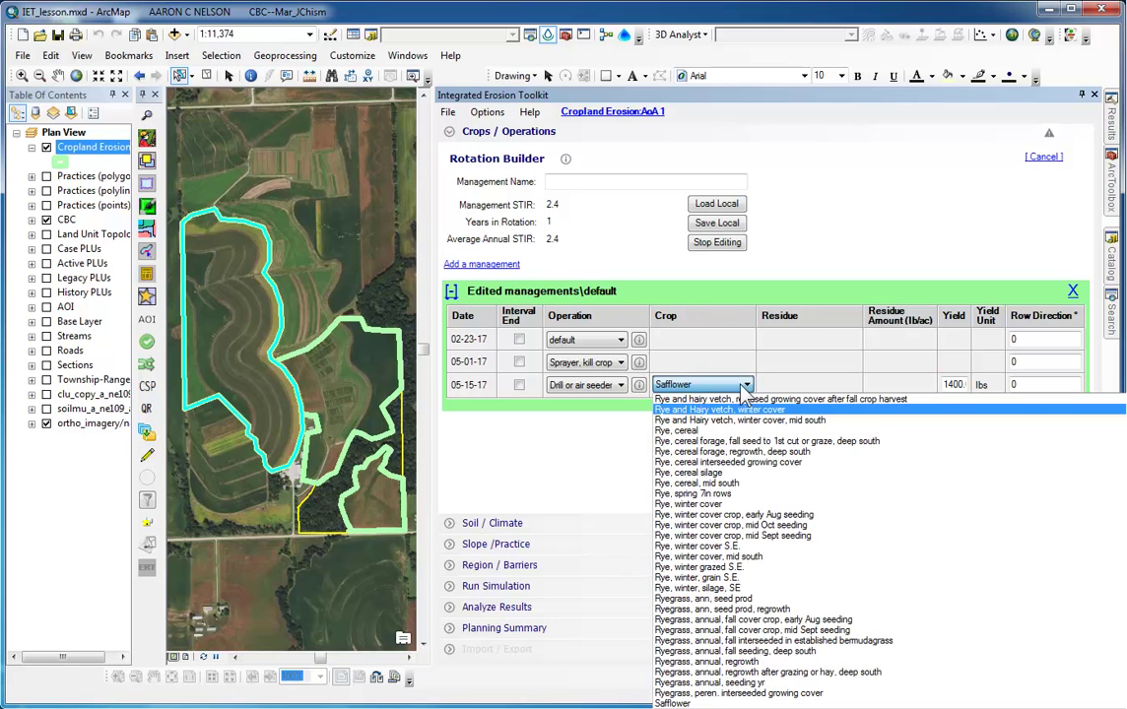
pyautogui.scroll(-10, 736, 421)
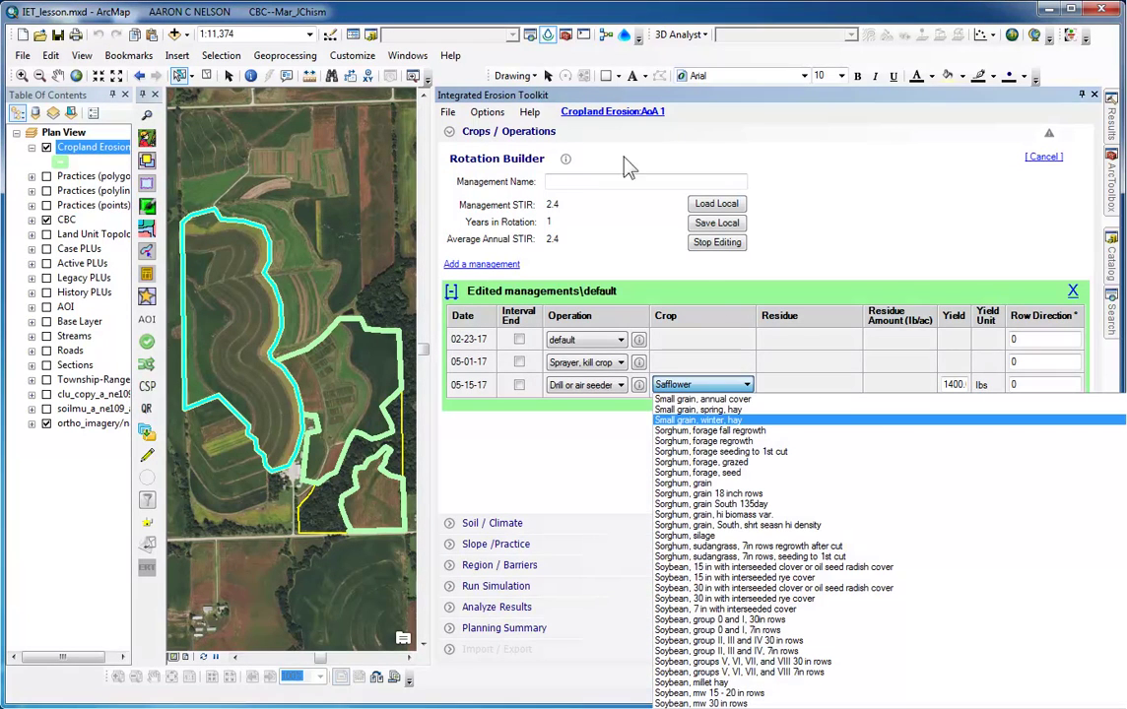
pyautogui.scroll(-2, 738, 427)
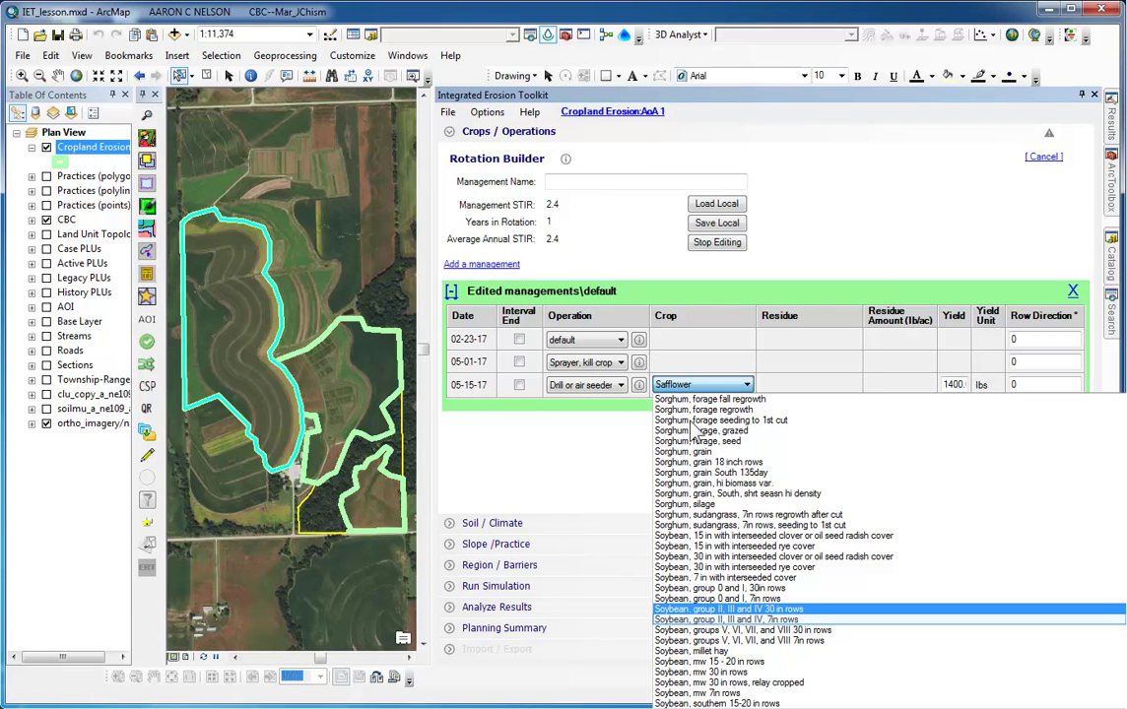
pyautogui.click(713, 621)
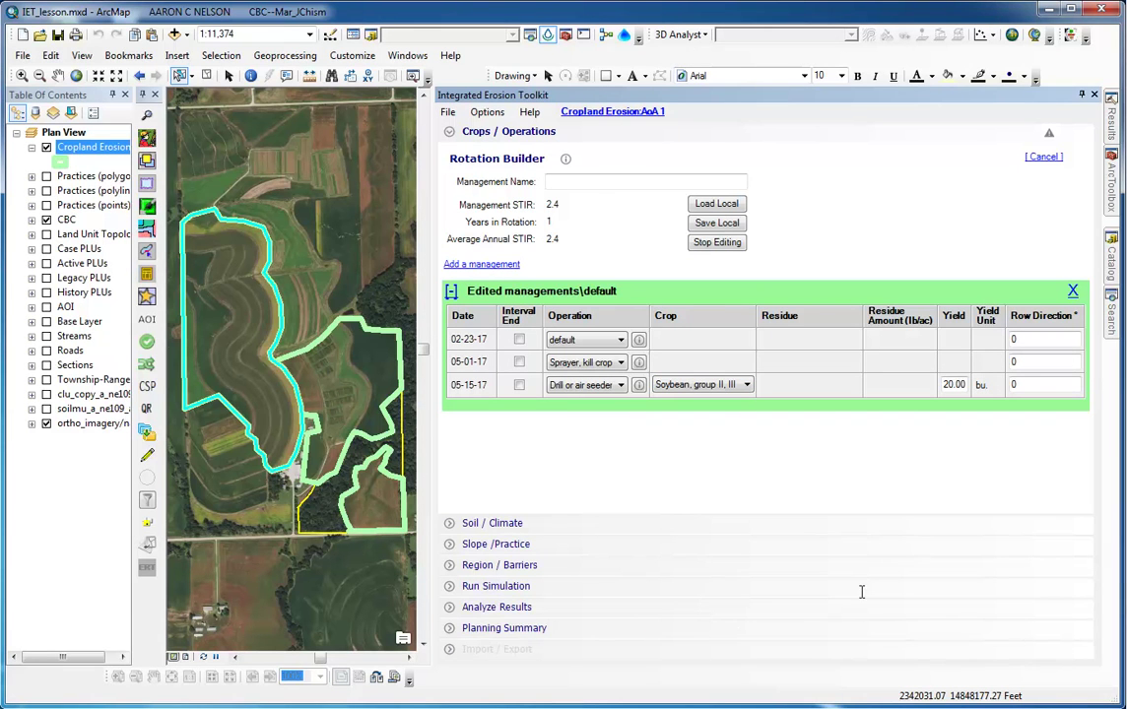
pyautogui.click(944, 386)
pyautogui.write('40')
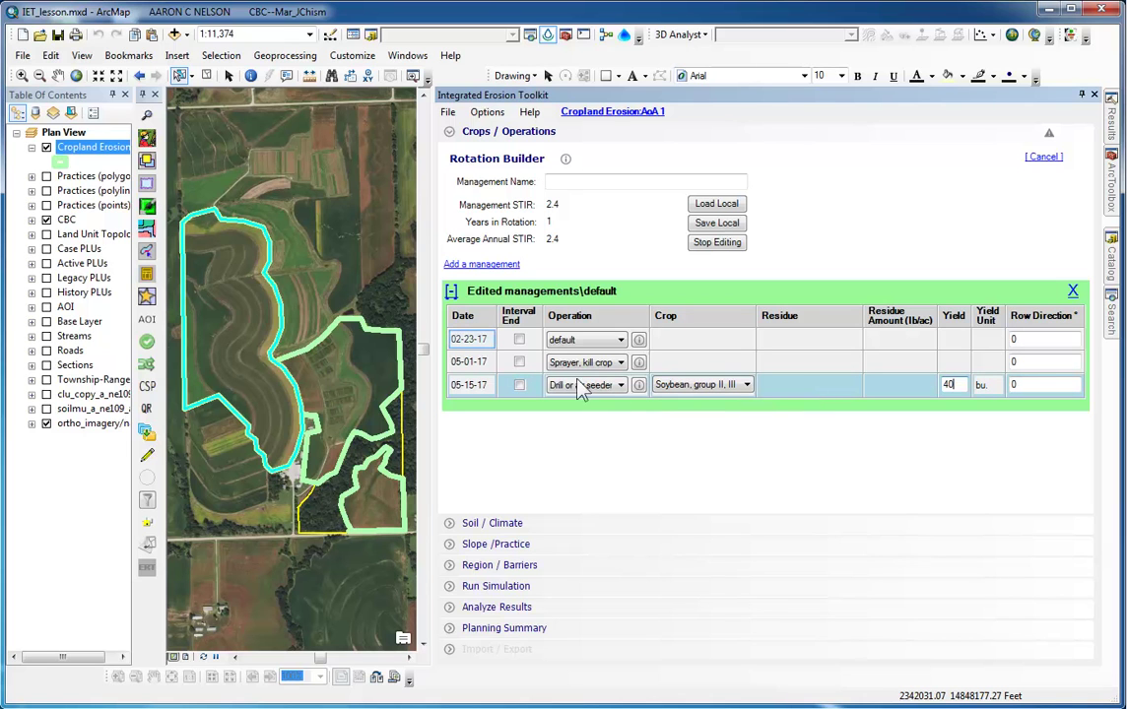
# Move the default operation's date to September 30, 2017.
pyautogui.click(475, 342)
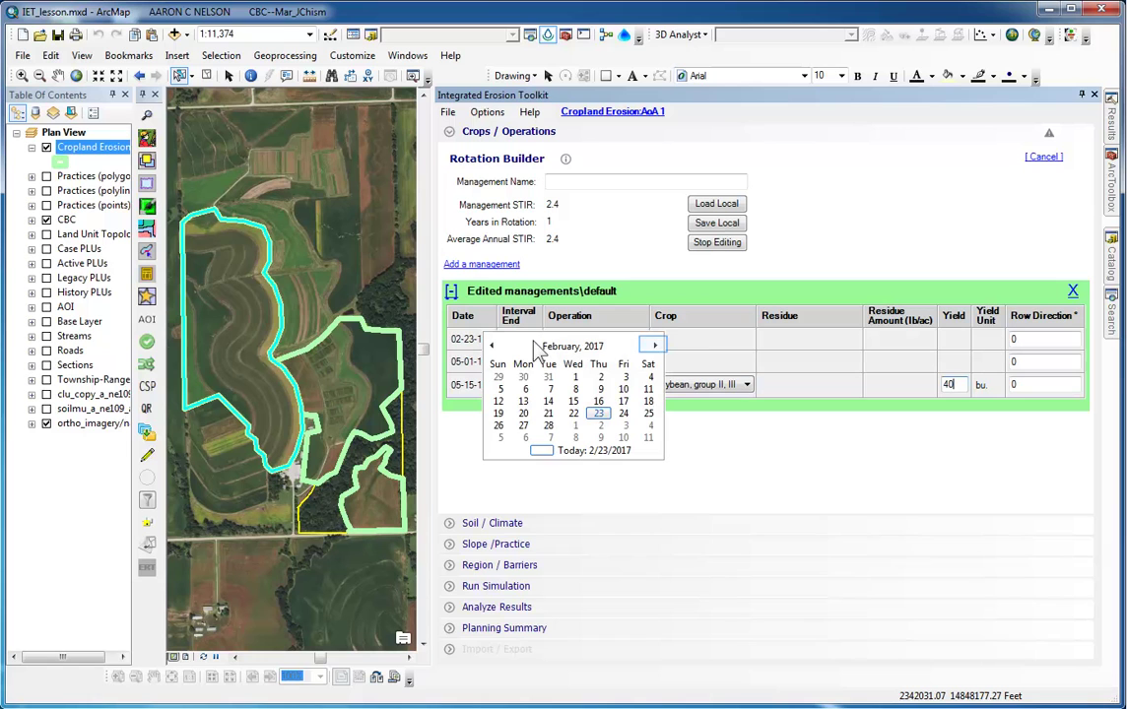
pyautogui.click(654, 347)
pyautogui.click(654, 347)
pyautogui.click(654, 346)
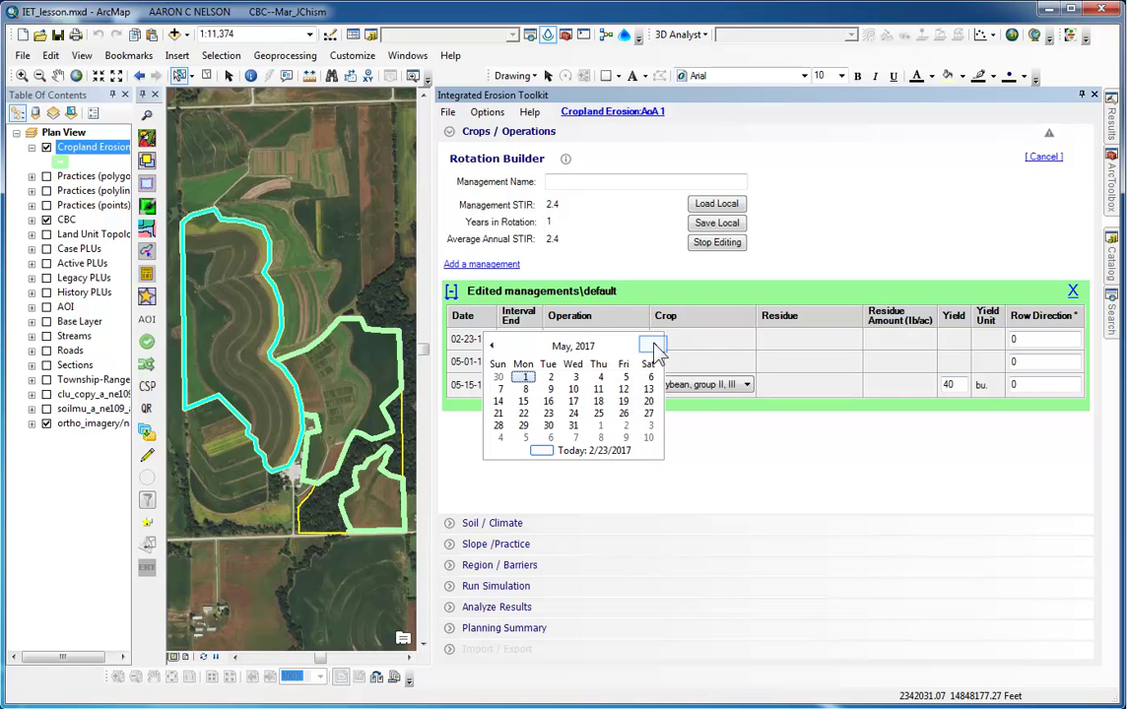
pyautogui.click(654, 347)
pyautogui.click(654, 347)
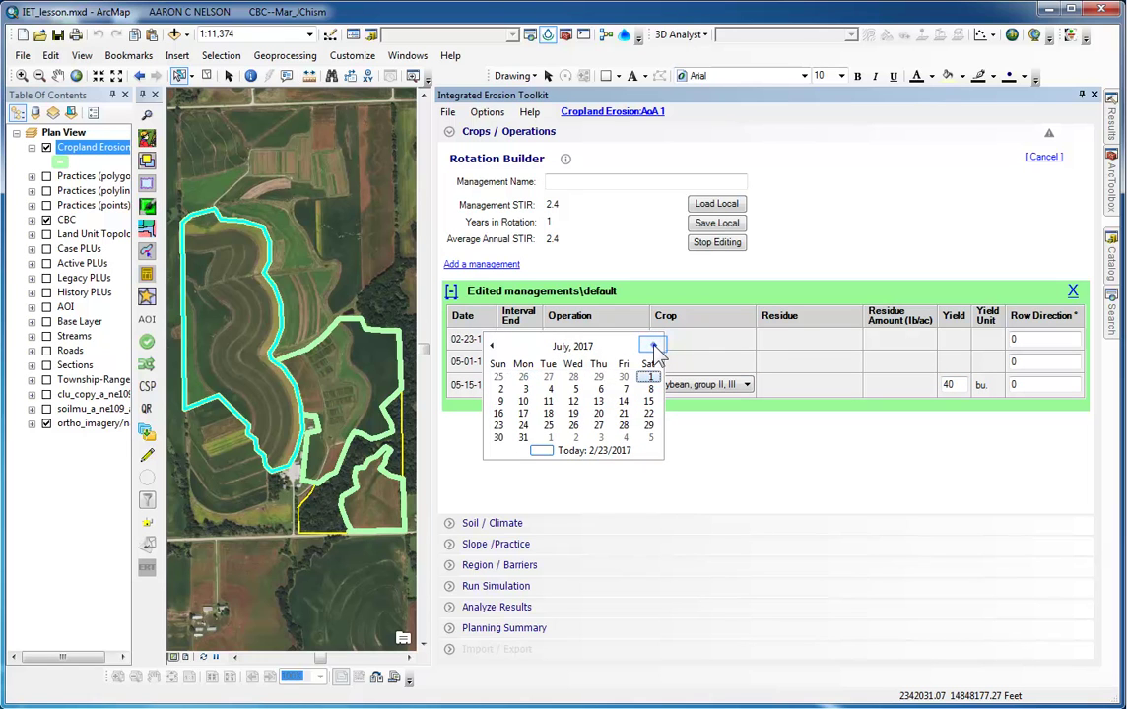
pyautogui.click(654, 347)
pyautogui.click(655, 348)
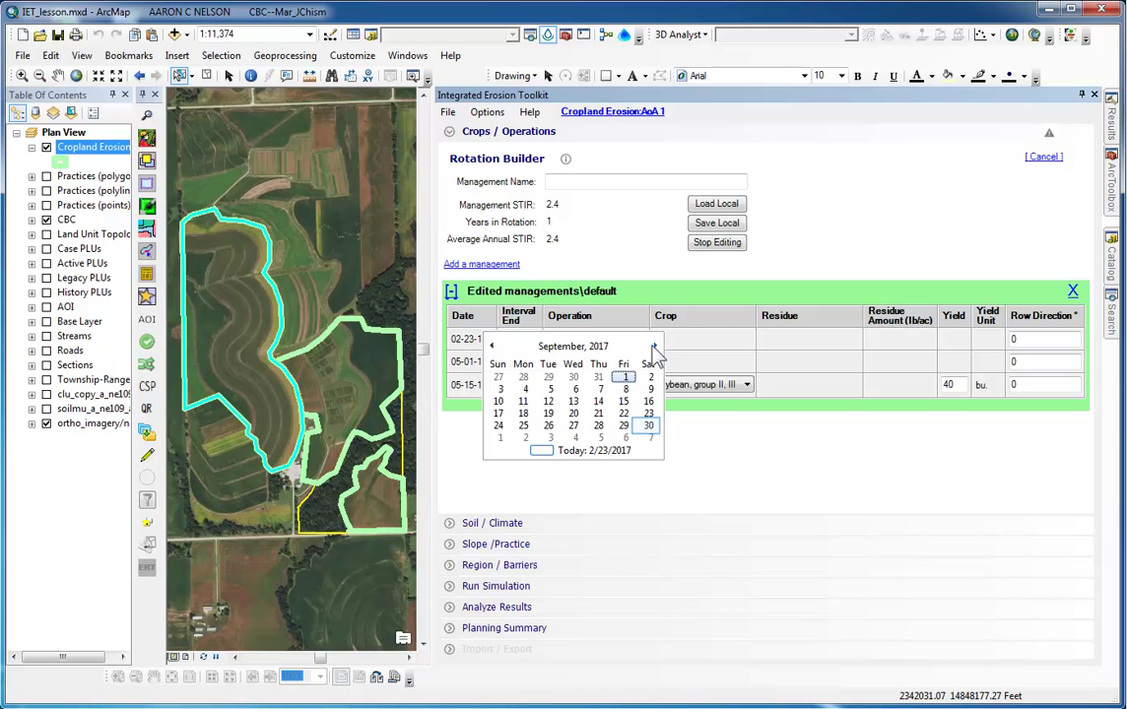
pyautogui.click(648, 427)
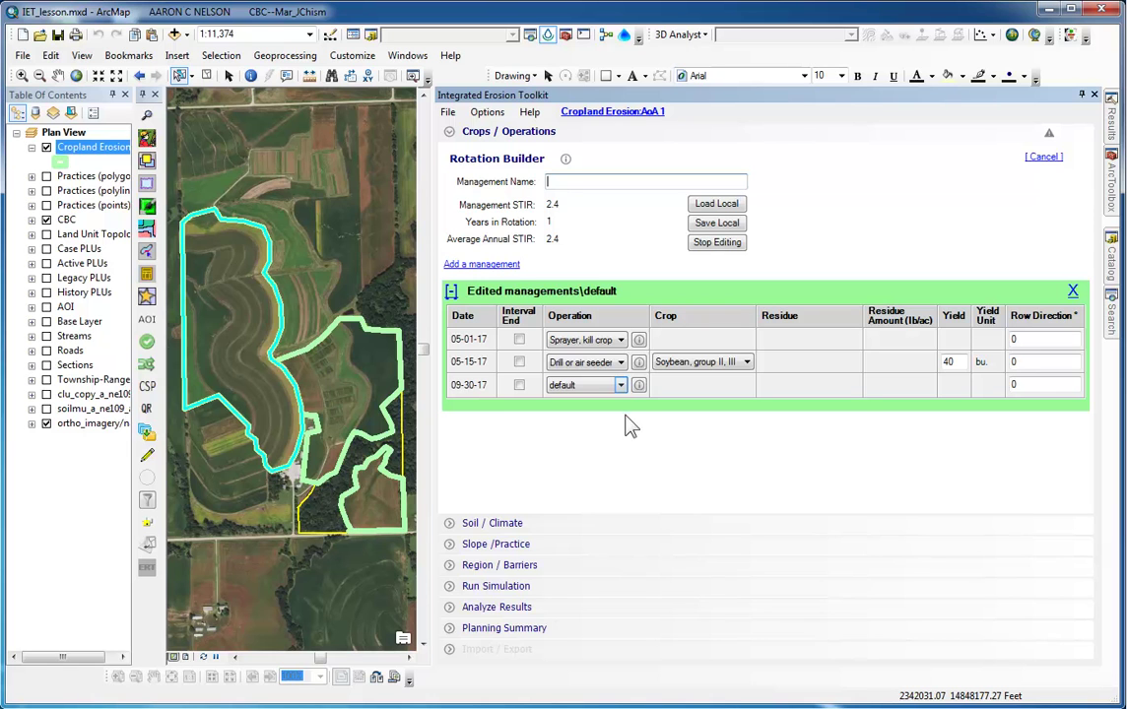
# Set the 09-30-17 row's operation to 'Harvest, killing crop'.
pyautogui.click(620, 387)
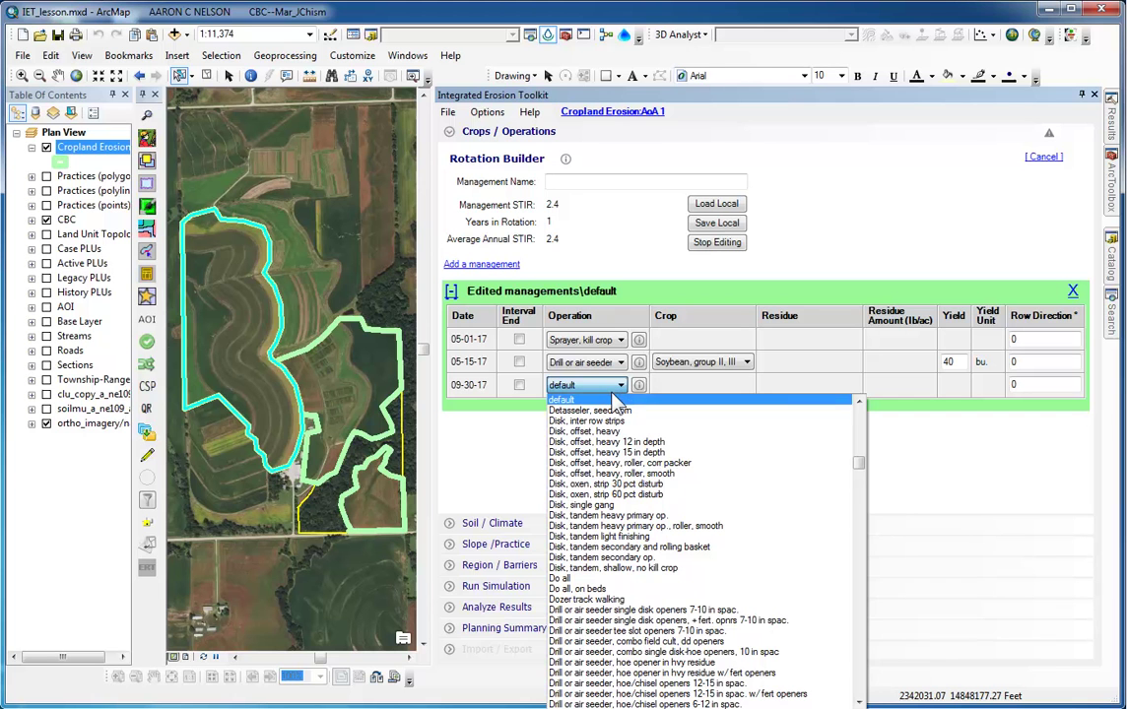
pyautogui.press('h')
pyautogui.scroll(-4, 626, 552)
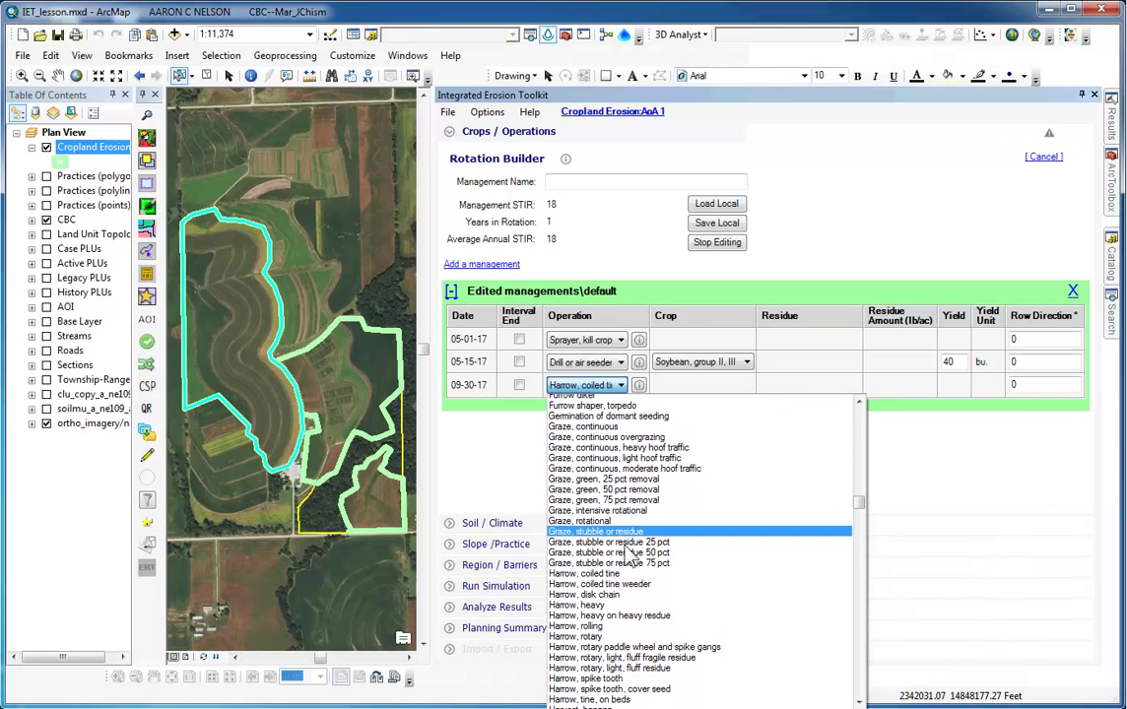
pyautogui.scroll(-8, 626, 551)
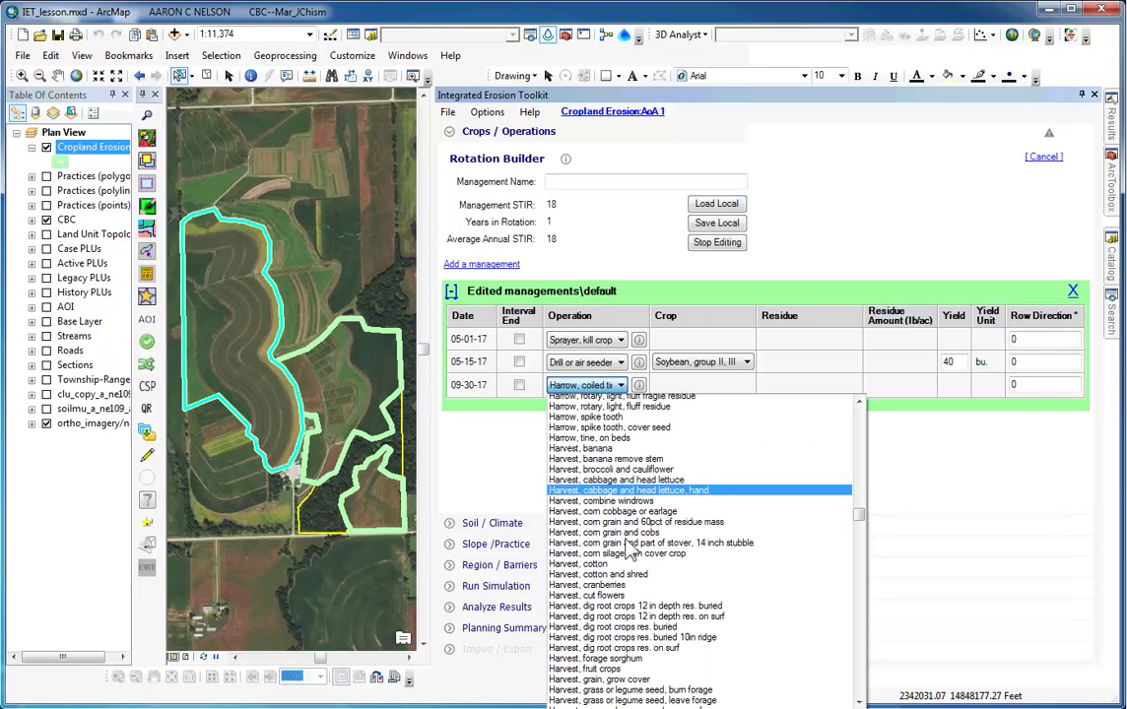
pyautogui.scroll(-4, 627, 551)
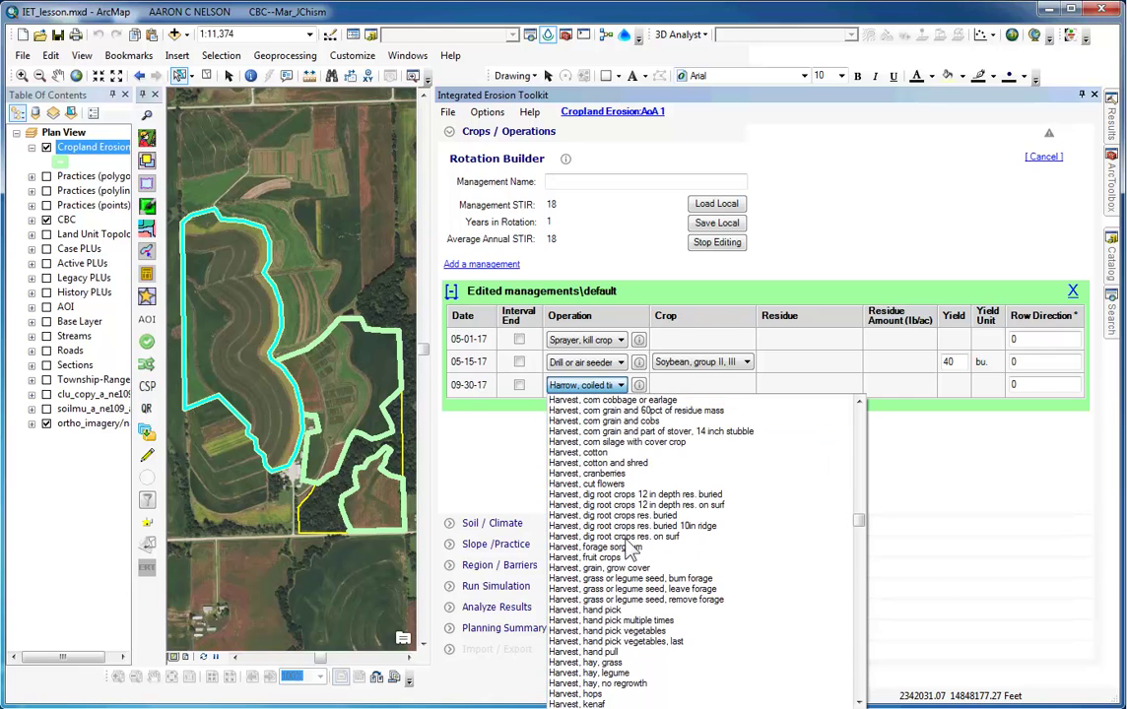
pyautogui.scroll(-3, 627, 552)
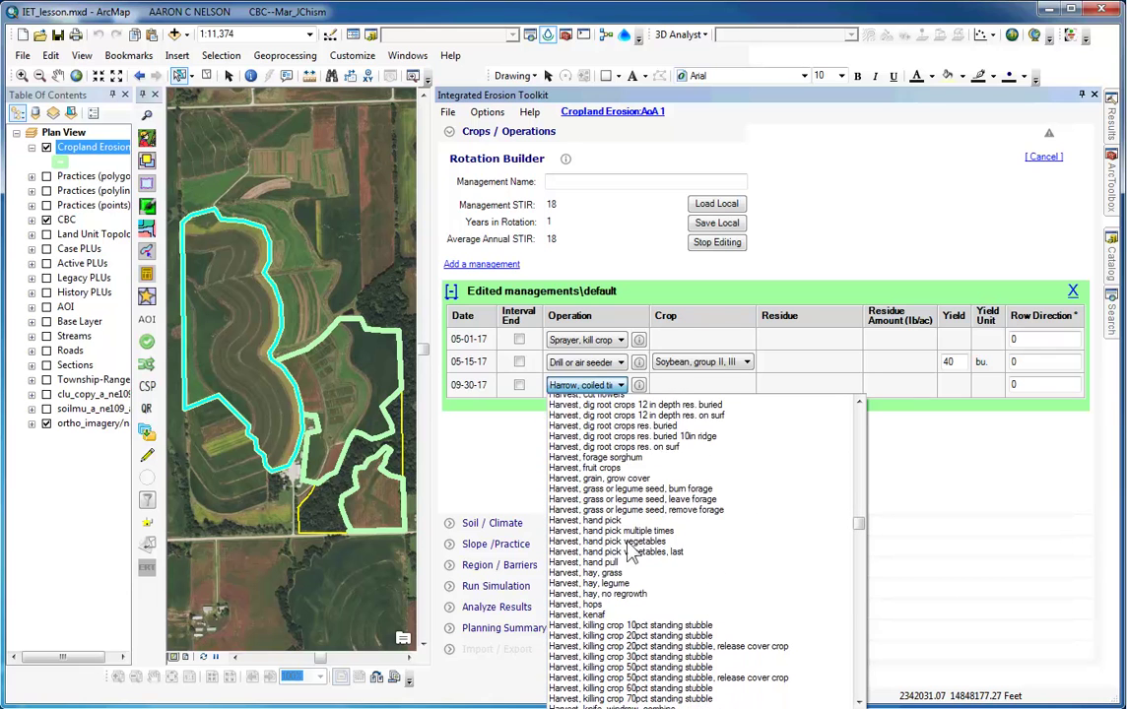
pyautogui.click(625, 664)
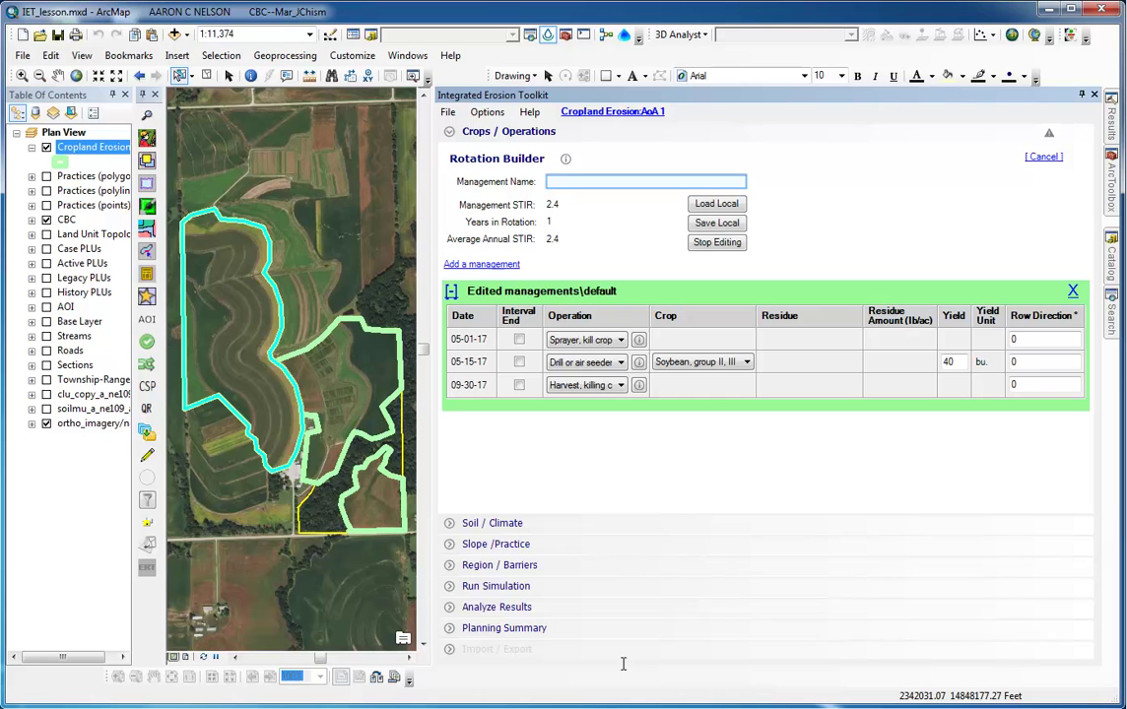
# Name the rotation 'No Till Soybeans' and stop editing to list it as the management.
pyautogui.click(567, 180)
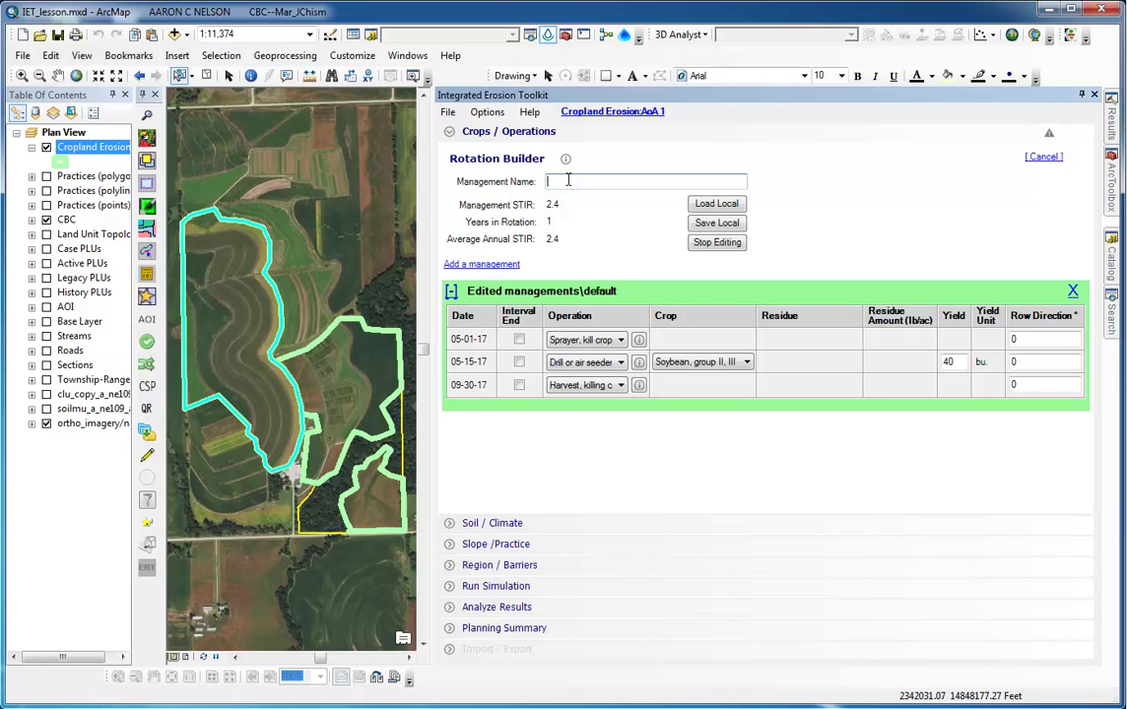
pyautogui.write('No Till Soybeans')
pyautogui.press('Tab')
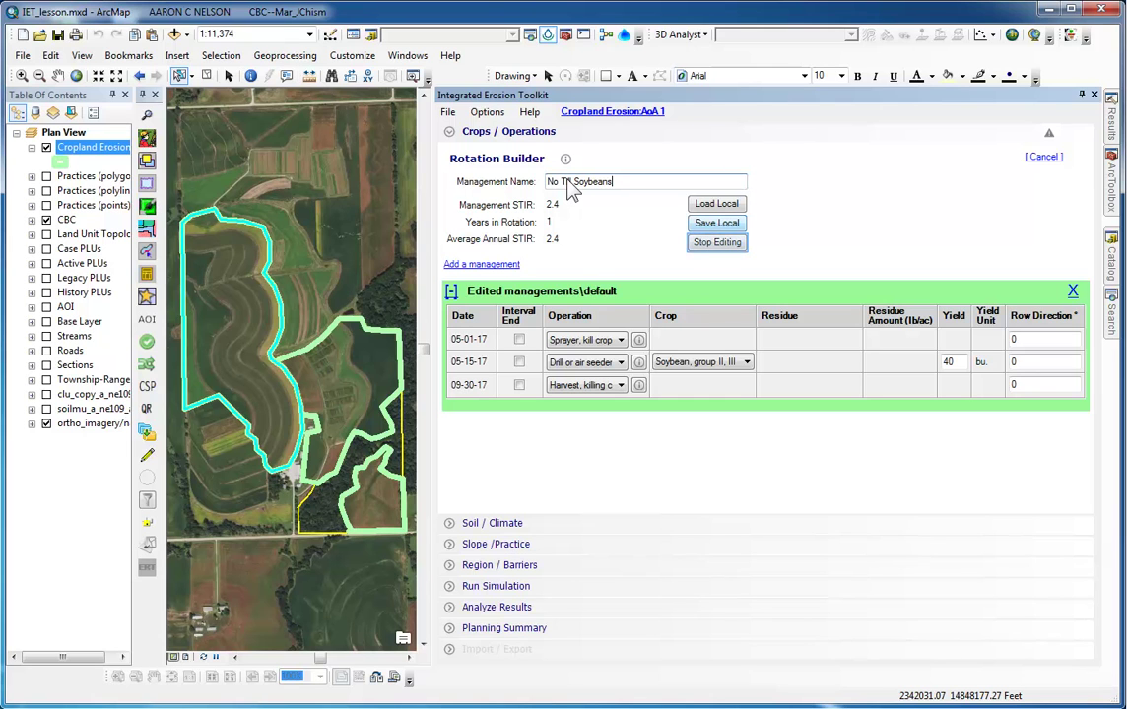
pyautogui.click(718, 244)
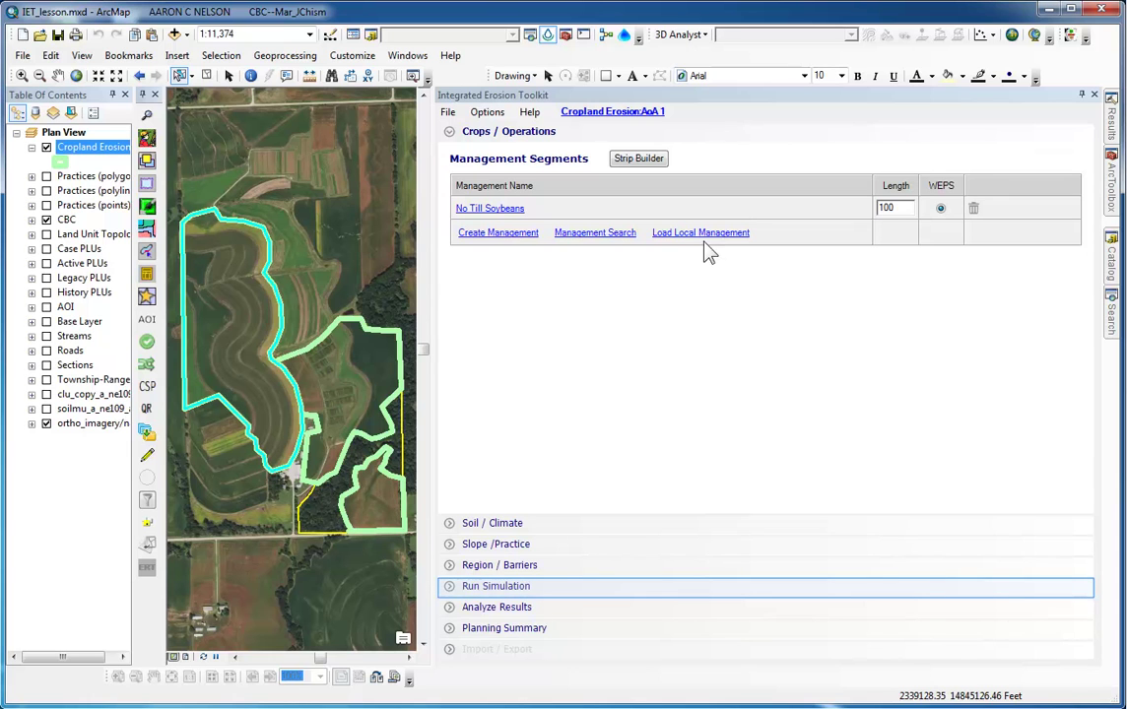
# Run the erosion simulation with Diesel fuel: STIR 2.4, water erosion 1.0, SCI 0.33.
pyautogui.click(490, 586)
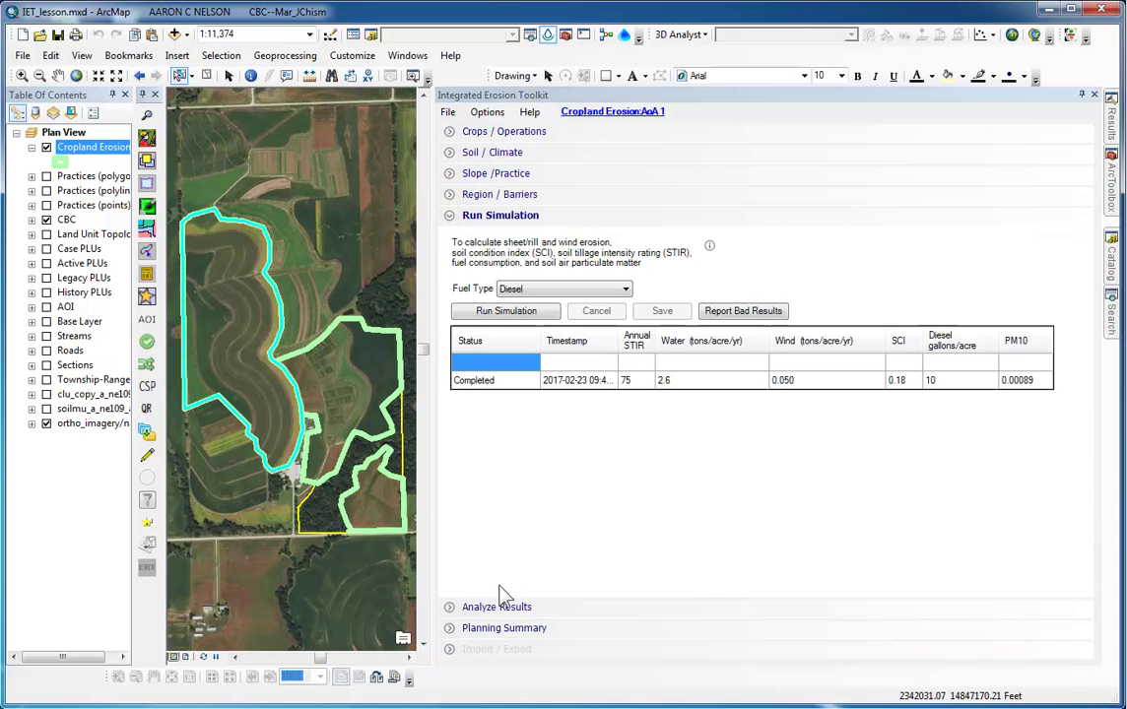
pyautogui.click(540, 317)
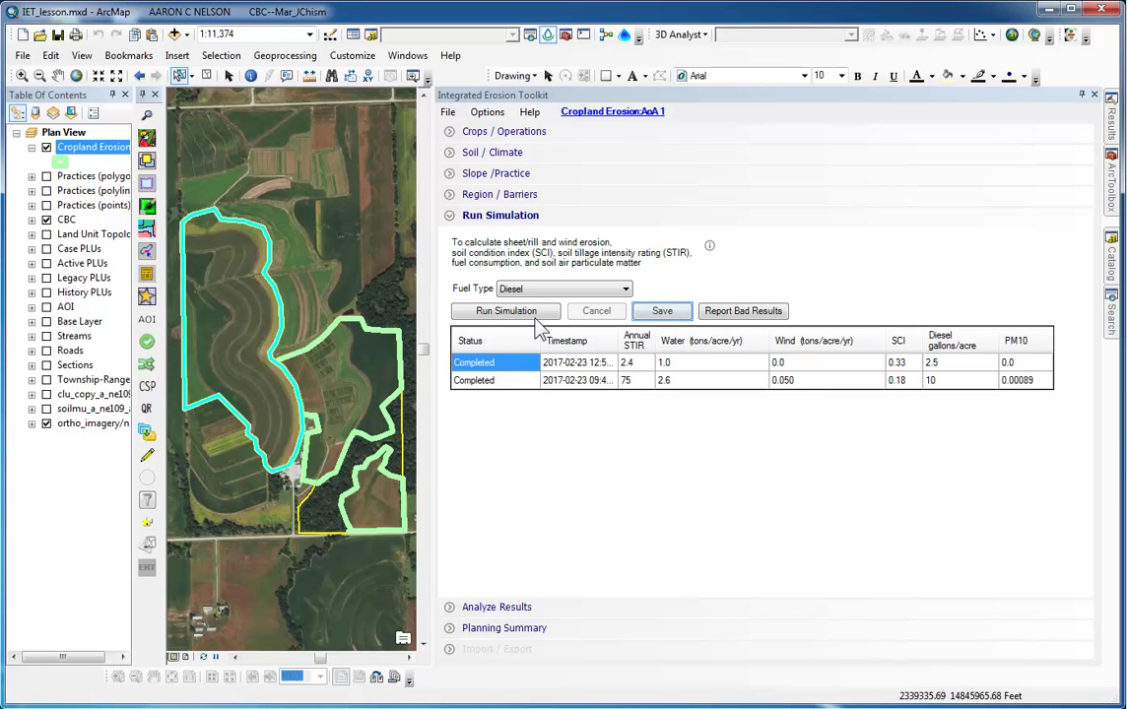
# Save the result as Alternative 1 named 'Field 1 No Till Soybeans'.
pyautogui.click(663, 312)
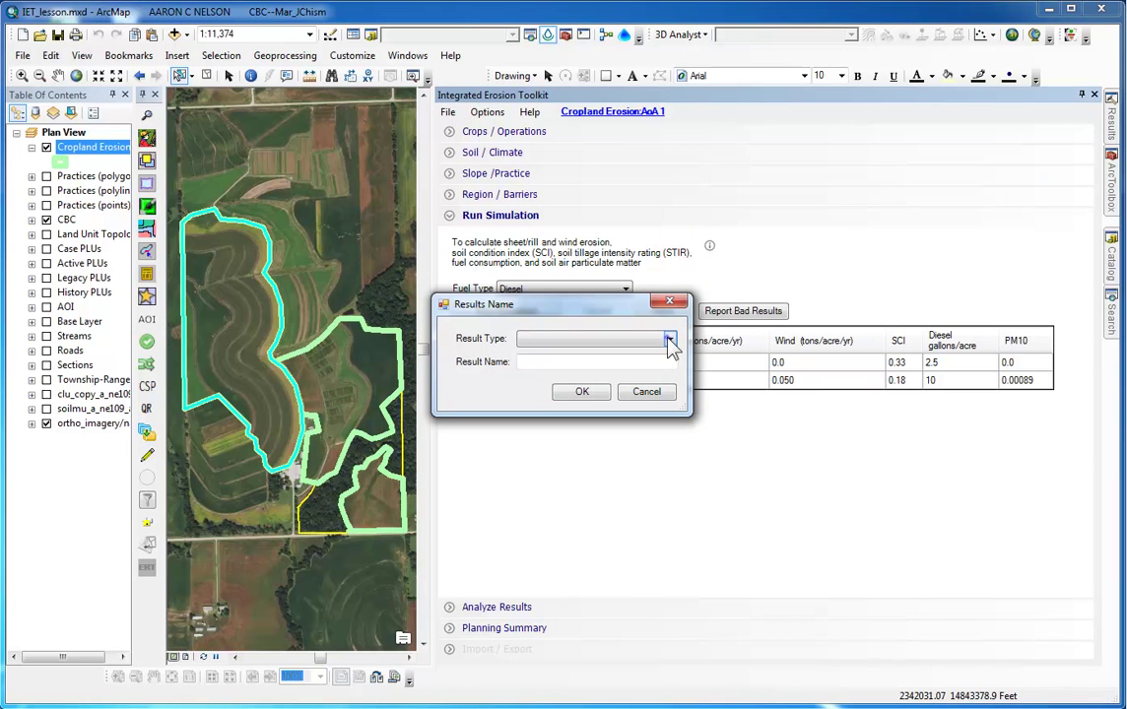
pyautogui.click(669, 340)
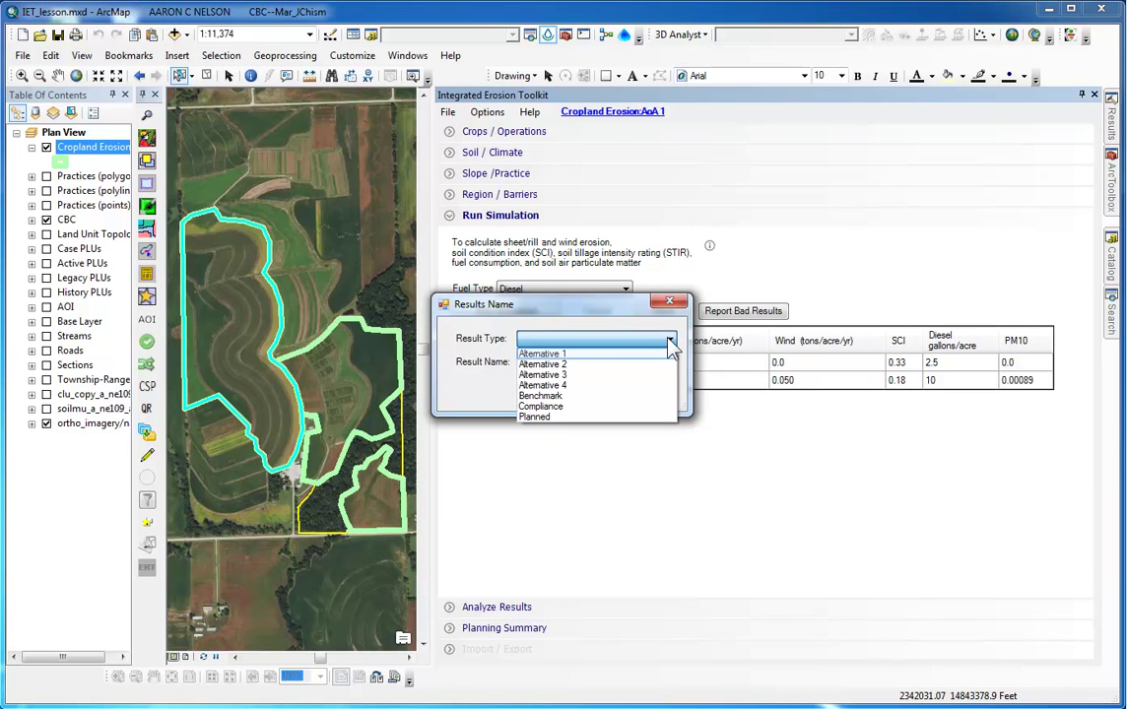
pyautogui.click(568, 356)
pyautogui.click(542, 362)
pyautogui.write('Fiel')
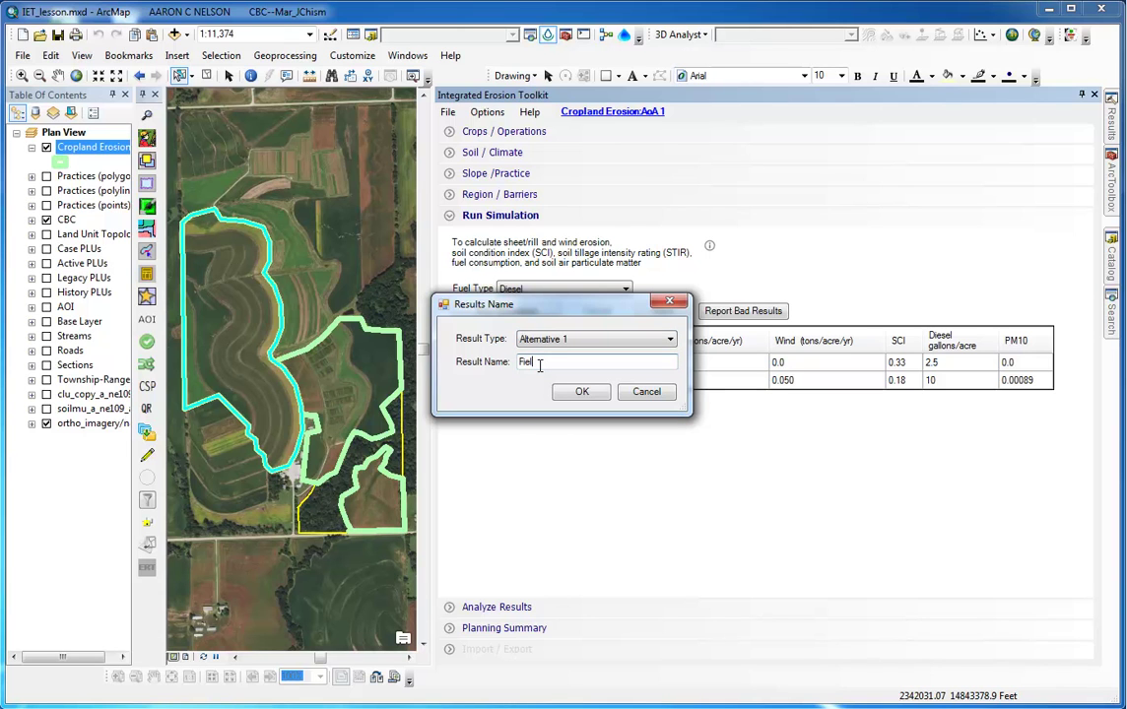
pyautogui.write('d 1 No T')
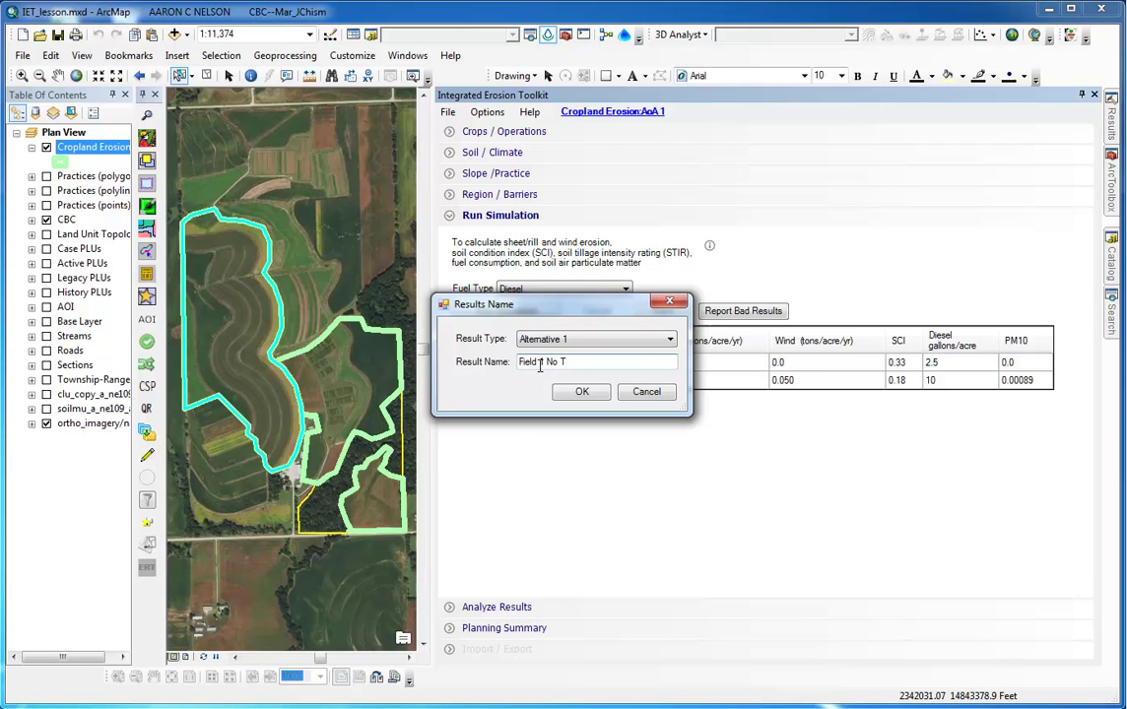
pyautogui.write('ill Soybe')
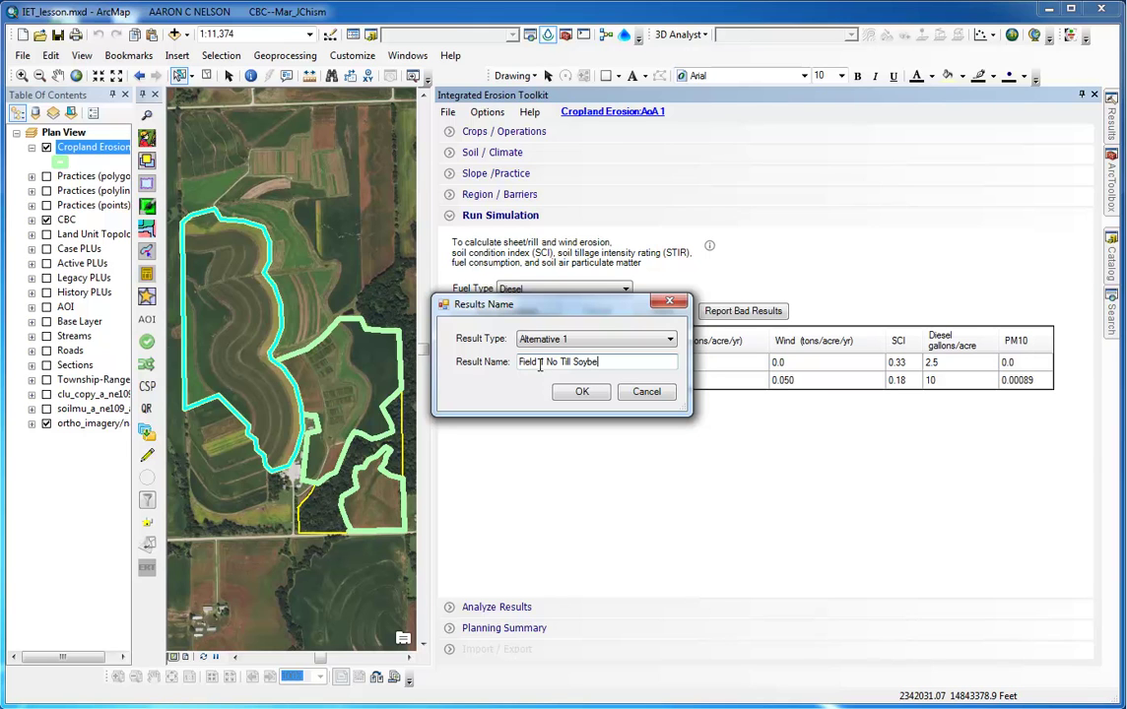
pyautogui.write('ans')
pyautogui.click(581, 392)
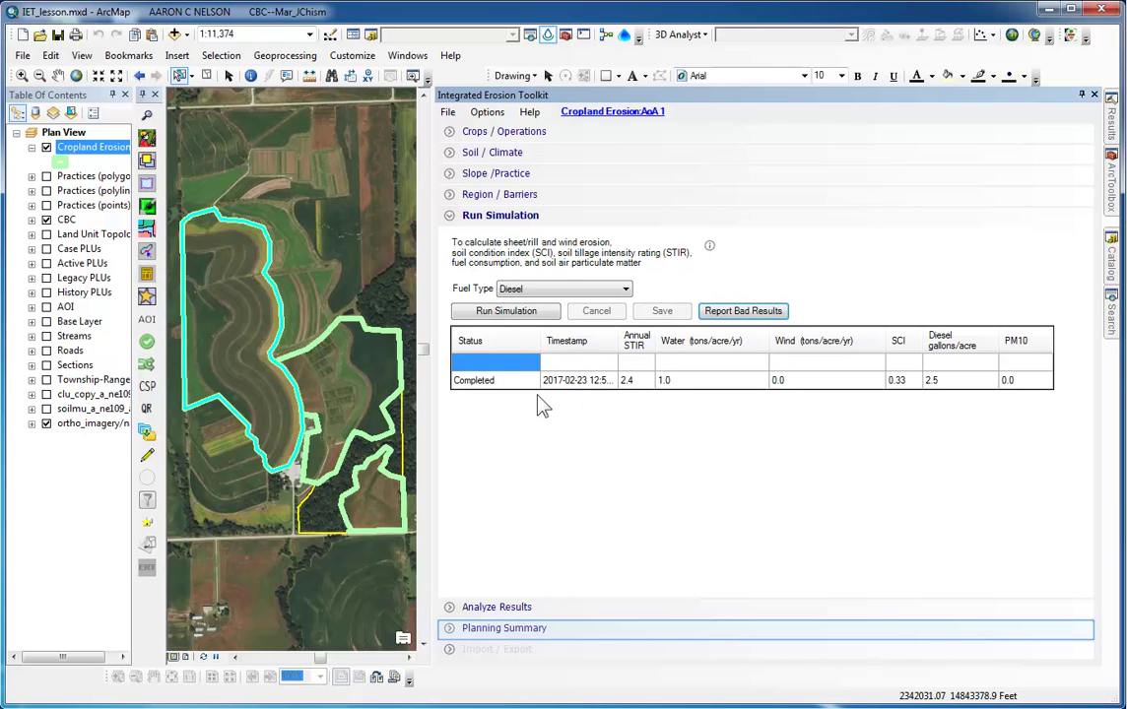
# Expand the Planning Summary to compare the Corn Soybeans Conv benchmark with No Till Soybeans.
pyautogui.click(455, 635)
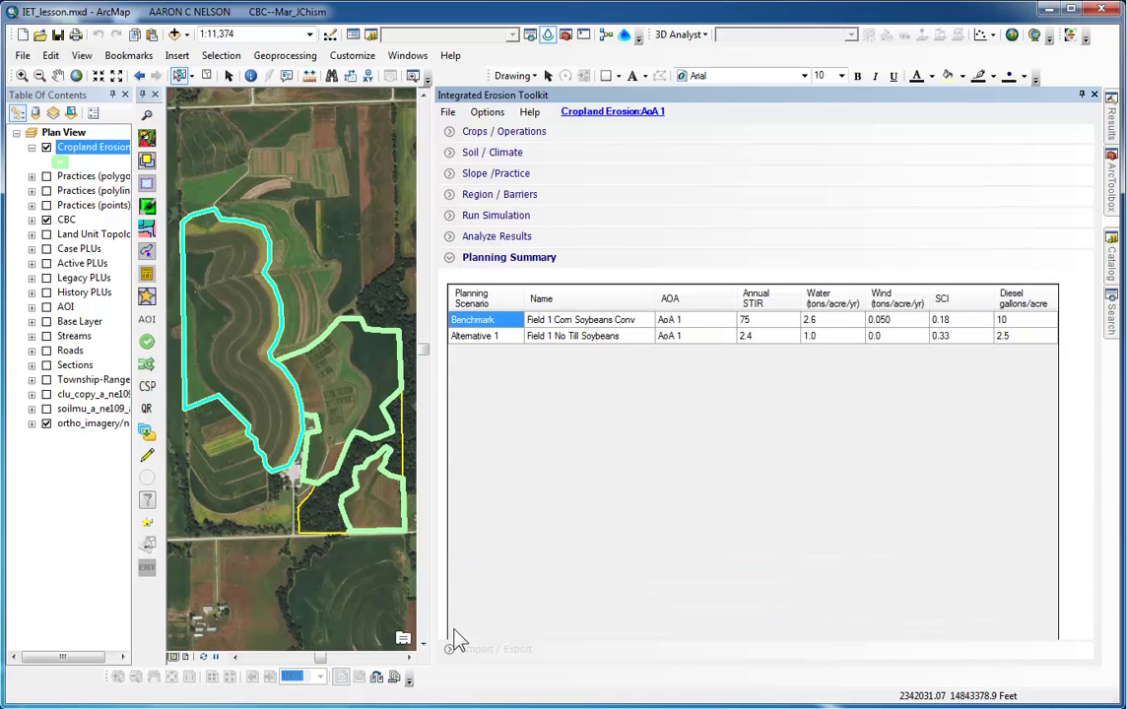